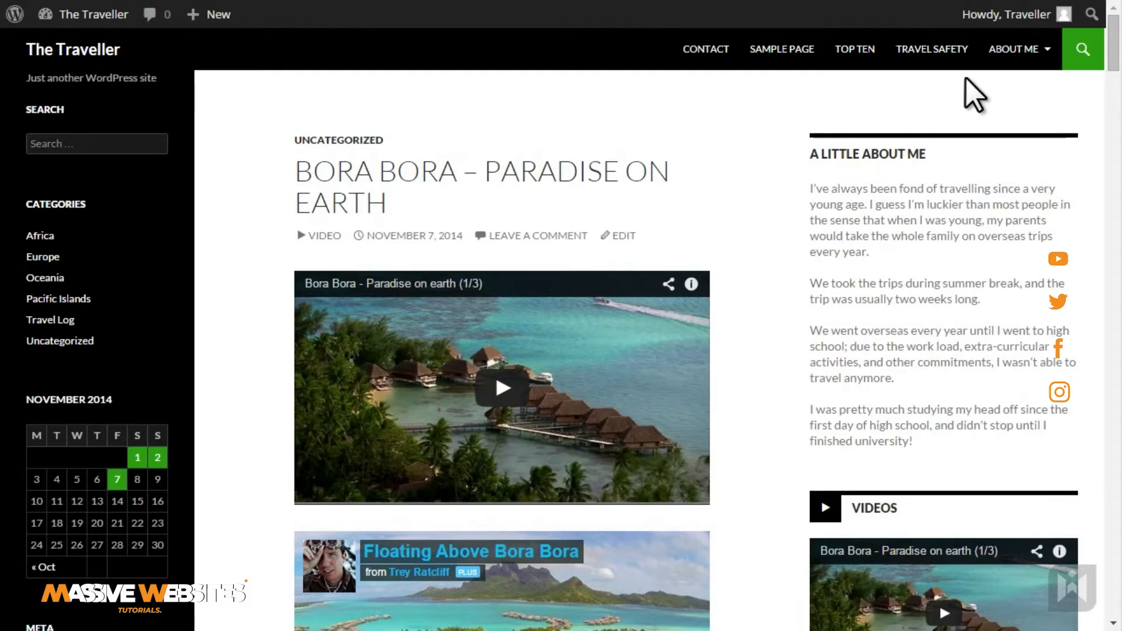
Open the site's menu management in the admin area and create a menu named "Top Navigation Menu".
mouse_move(998, 66)
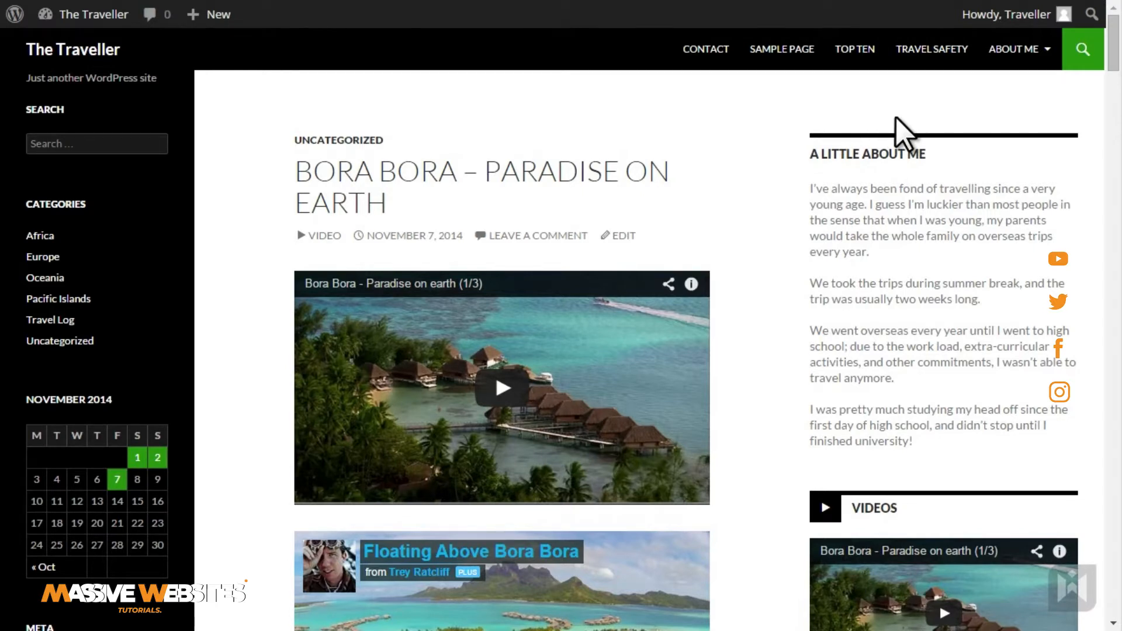
mouse_move(117, 16)
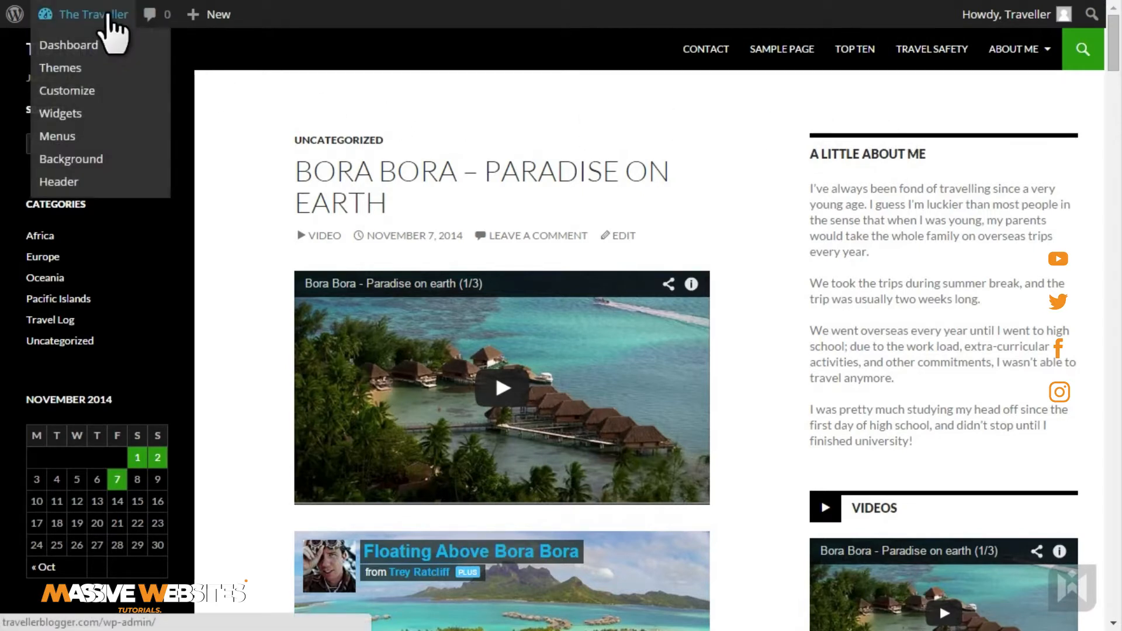
click(101, 136)
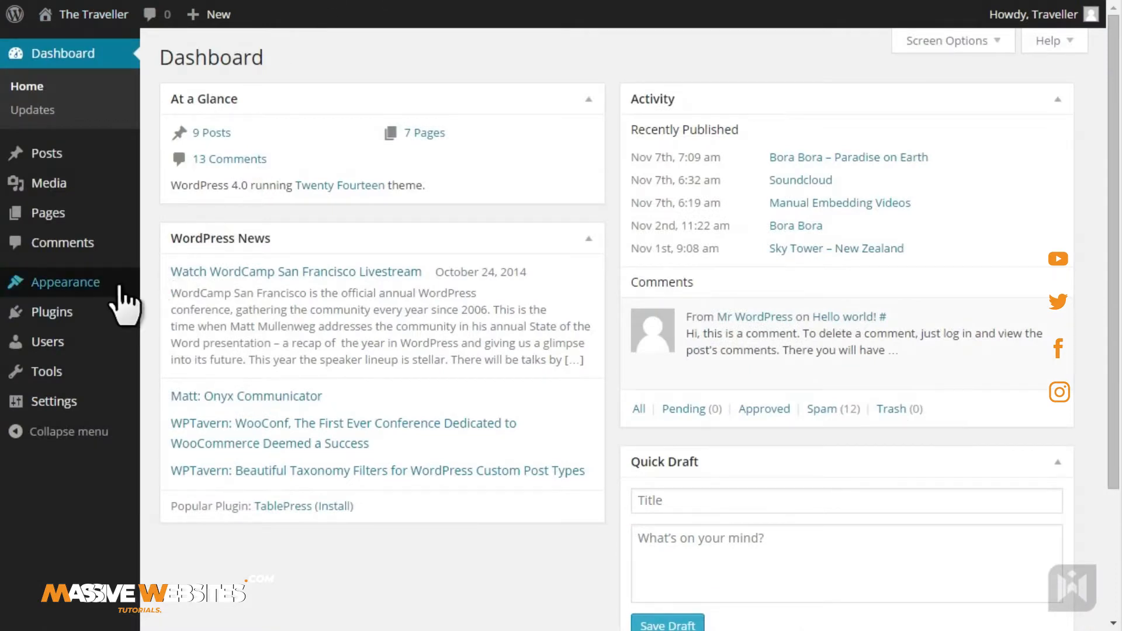
mouse_move(117, 286)
click(218, 364)
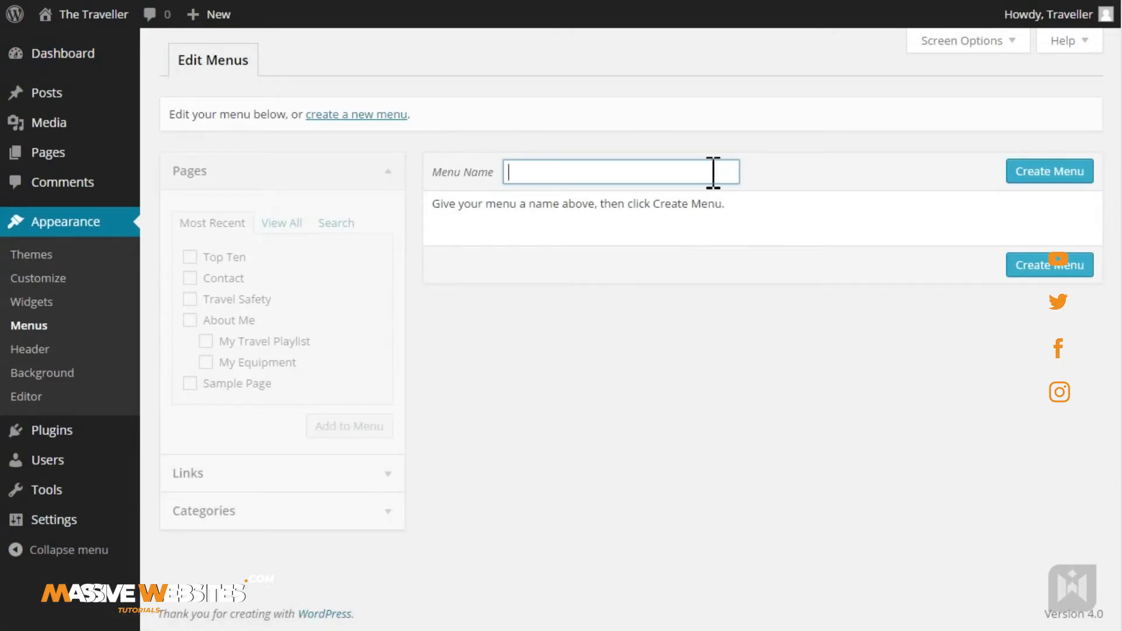
text(Top Navigation Menu)
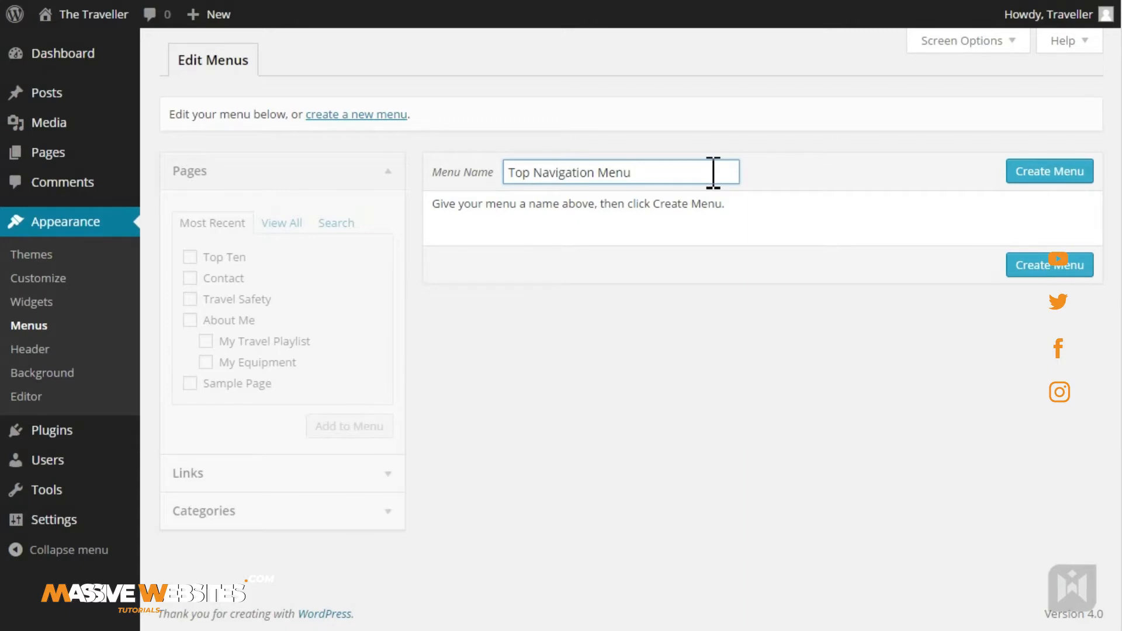
click(1009, 177)
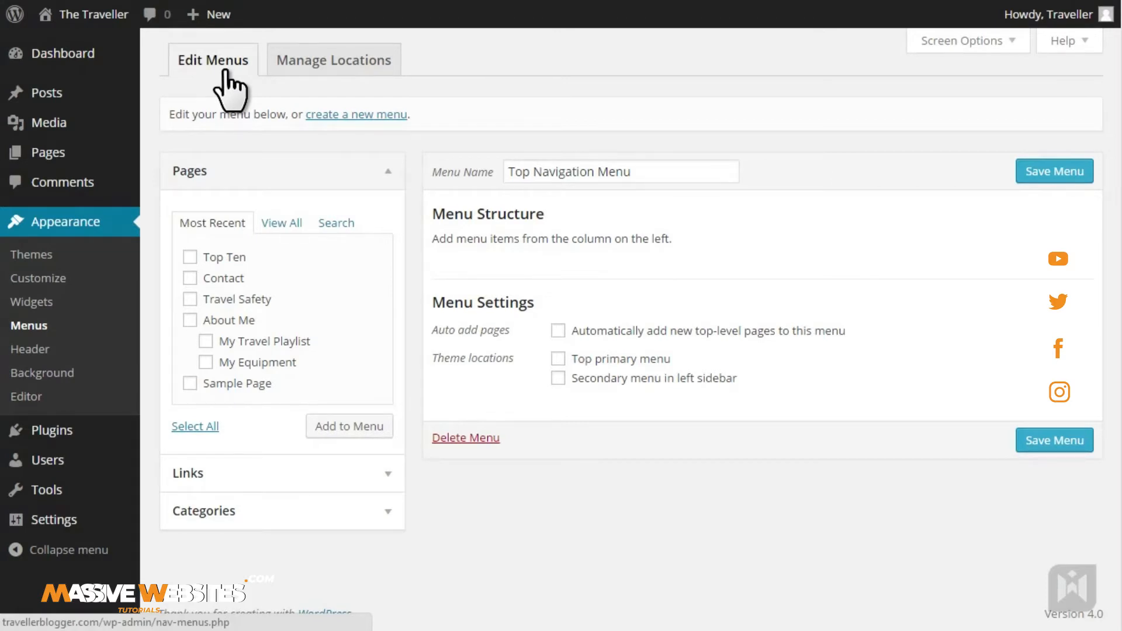
Assign Top Navigation Menu to the Top primary menu theme location and save the change.
click(286, 69)
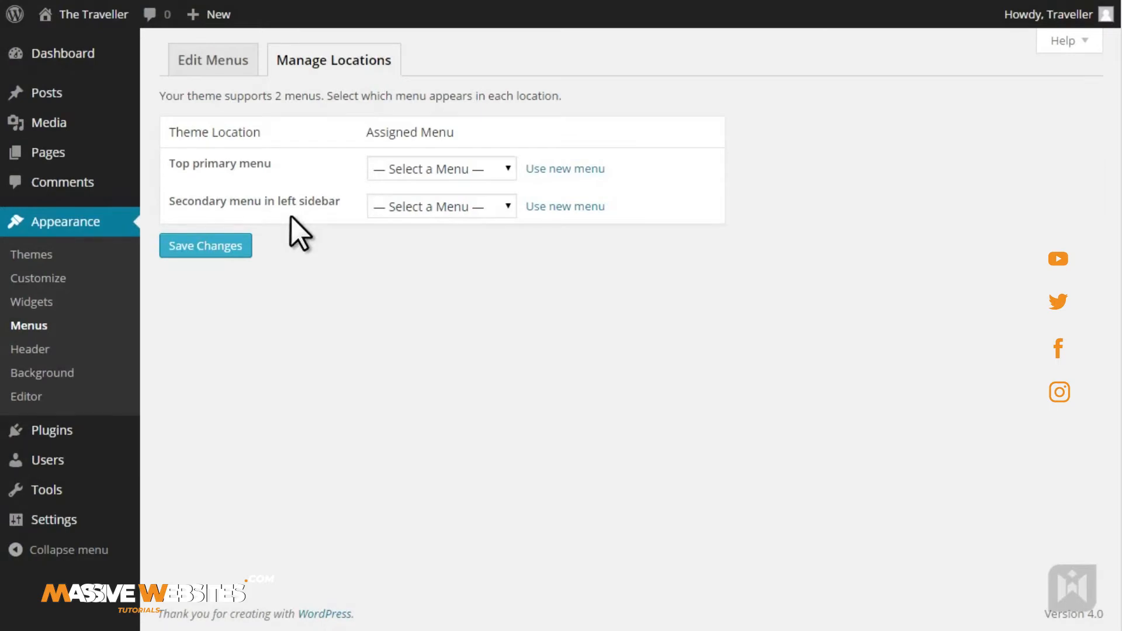
click(462, 166)
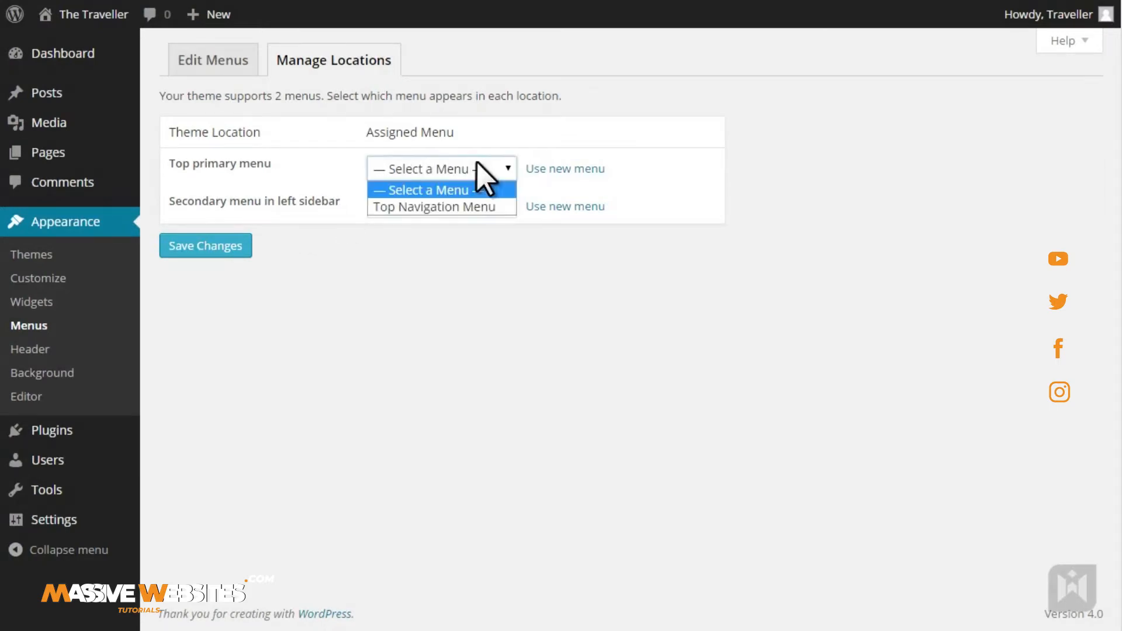
click(472, 207)
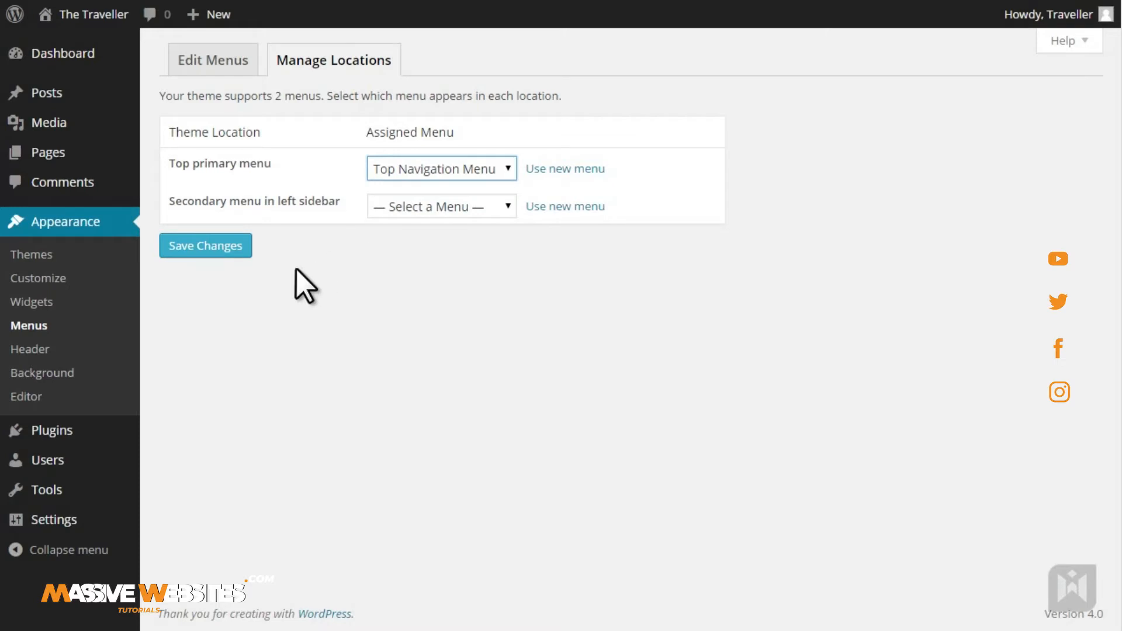
click(226, 248)
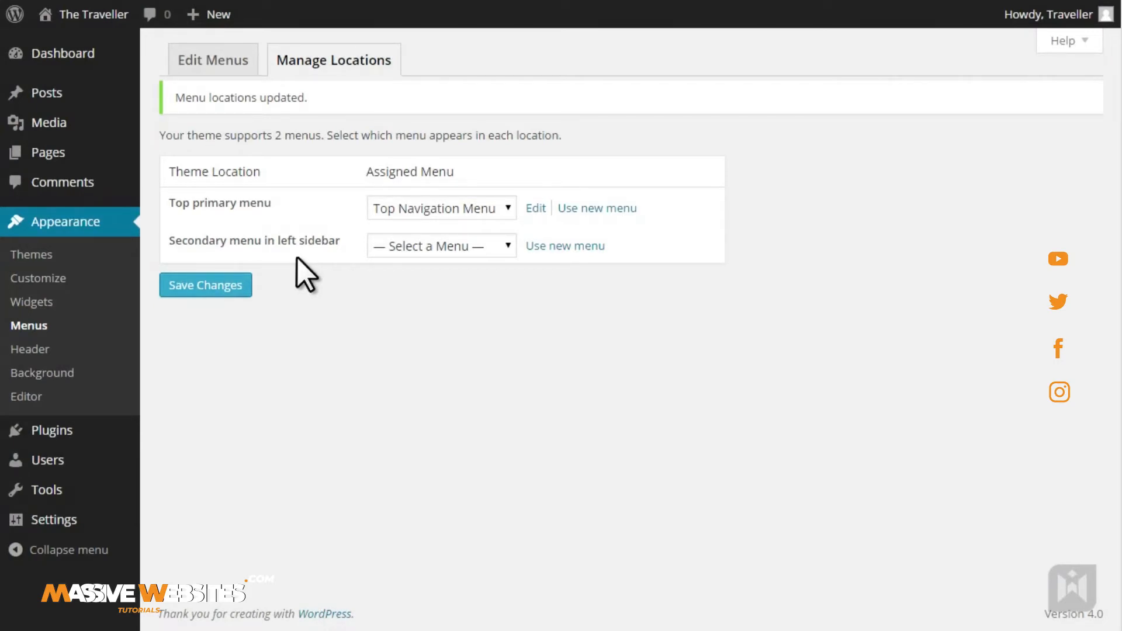
Return to menu editing and examine the menu settings, the screen options and the available Pages, Links and Categories items.
click(234, 62)
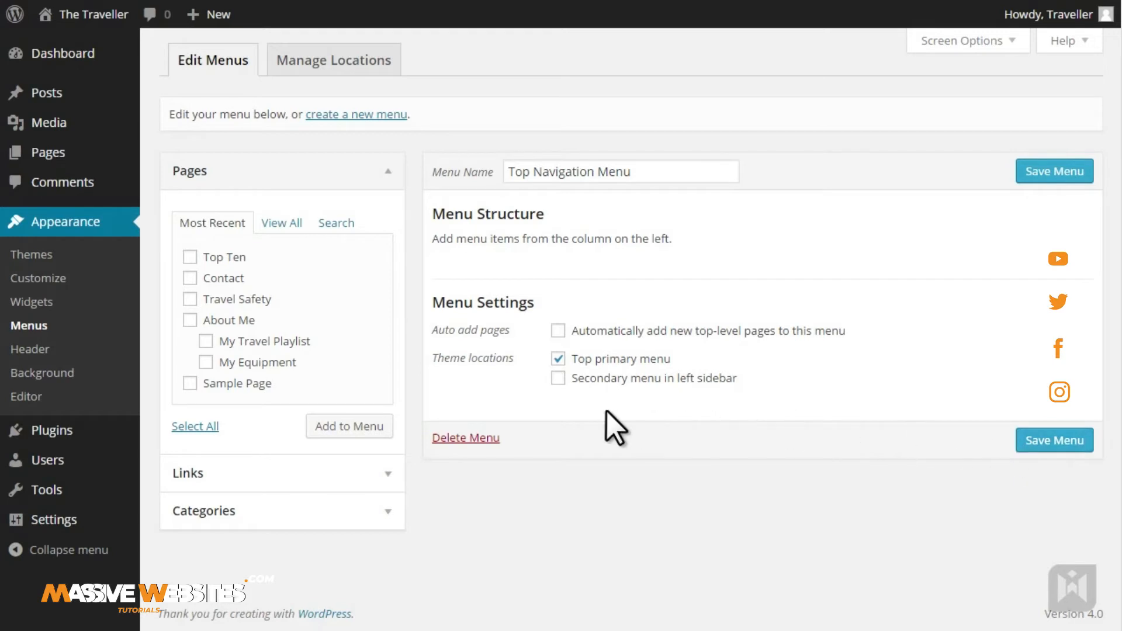
click(653, 174)
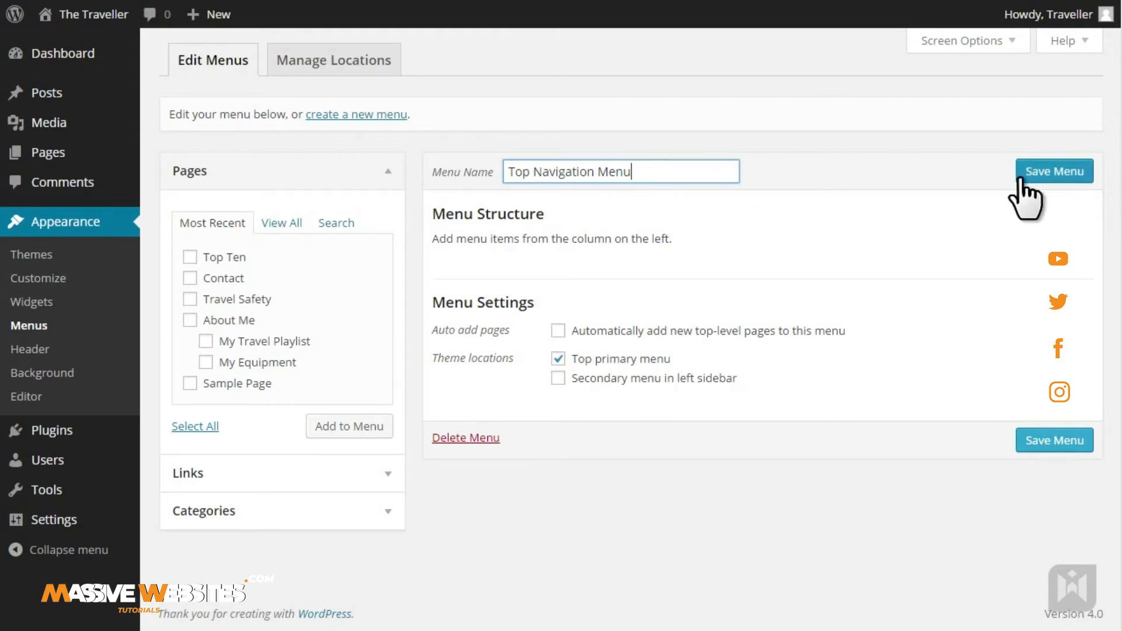
click(776, 212)
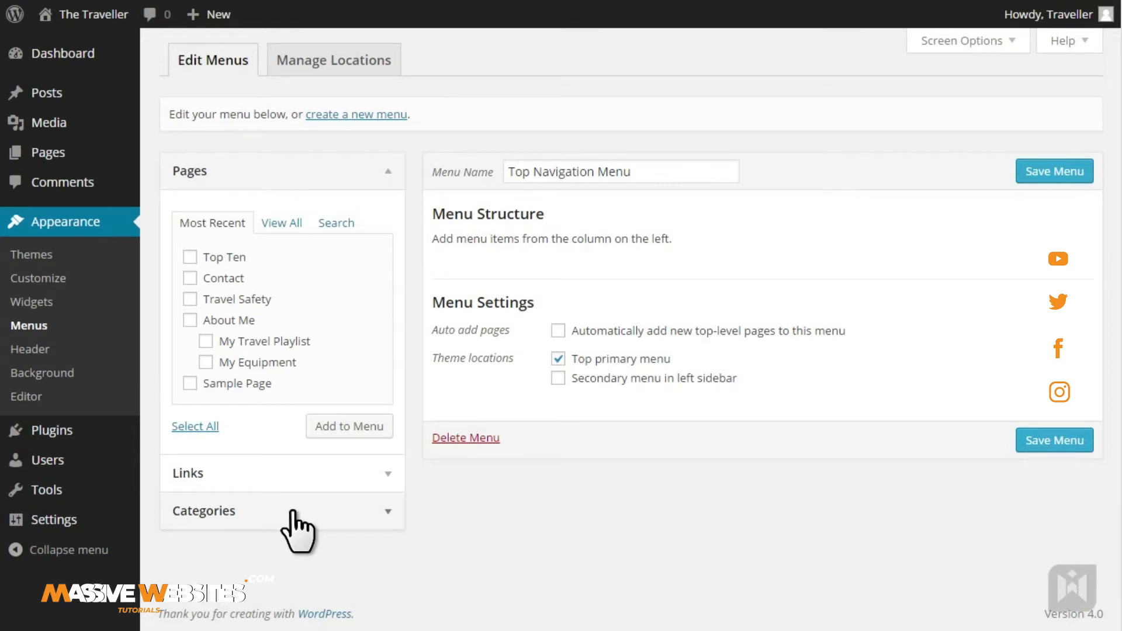
click(917, 40)
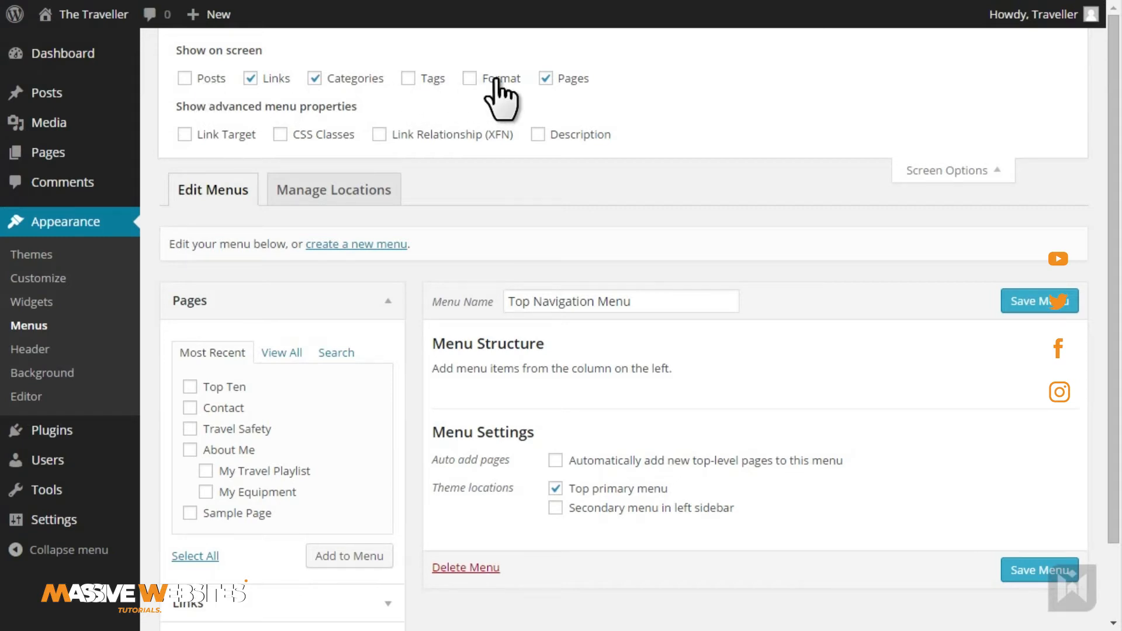
click(910, 171)
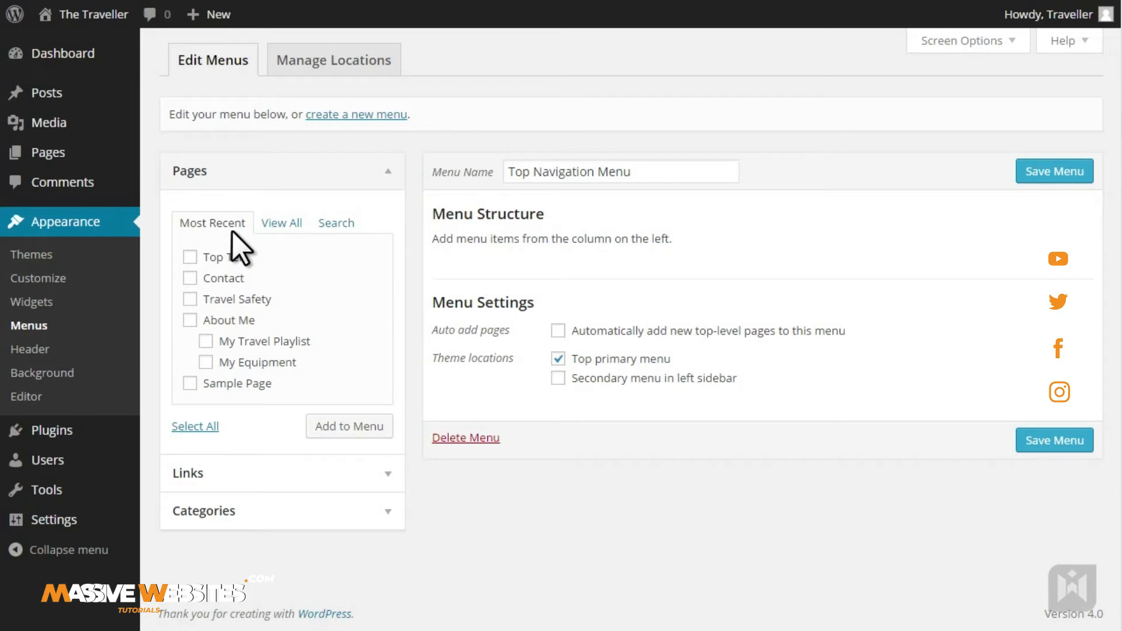
click(274, 228)
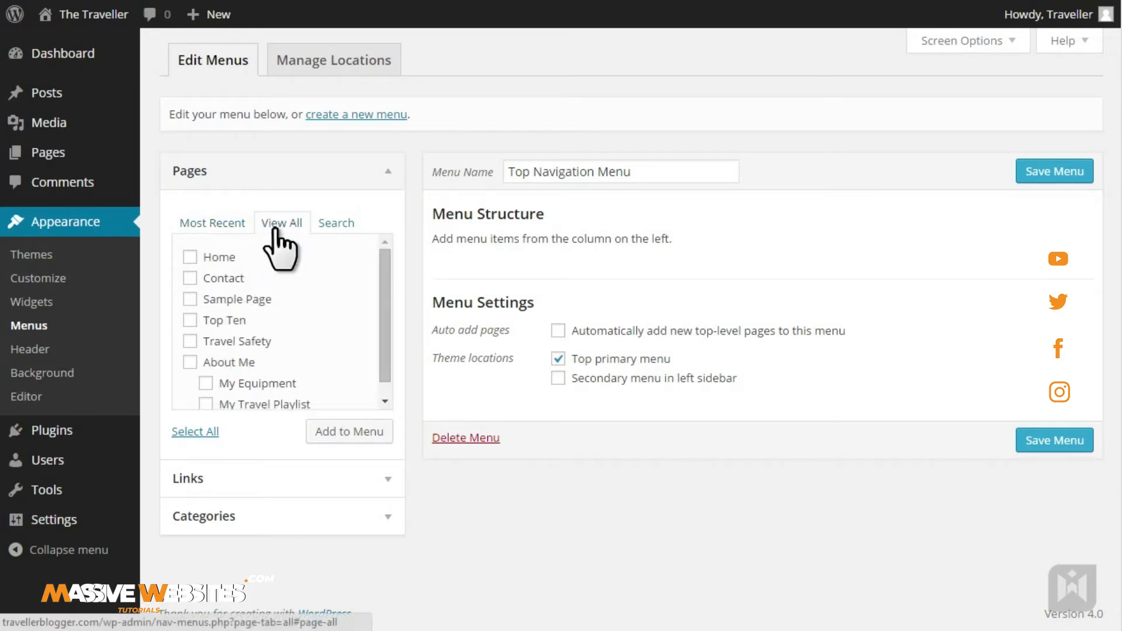
click(320, 226)
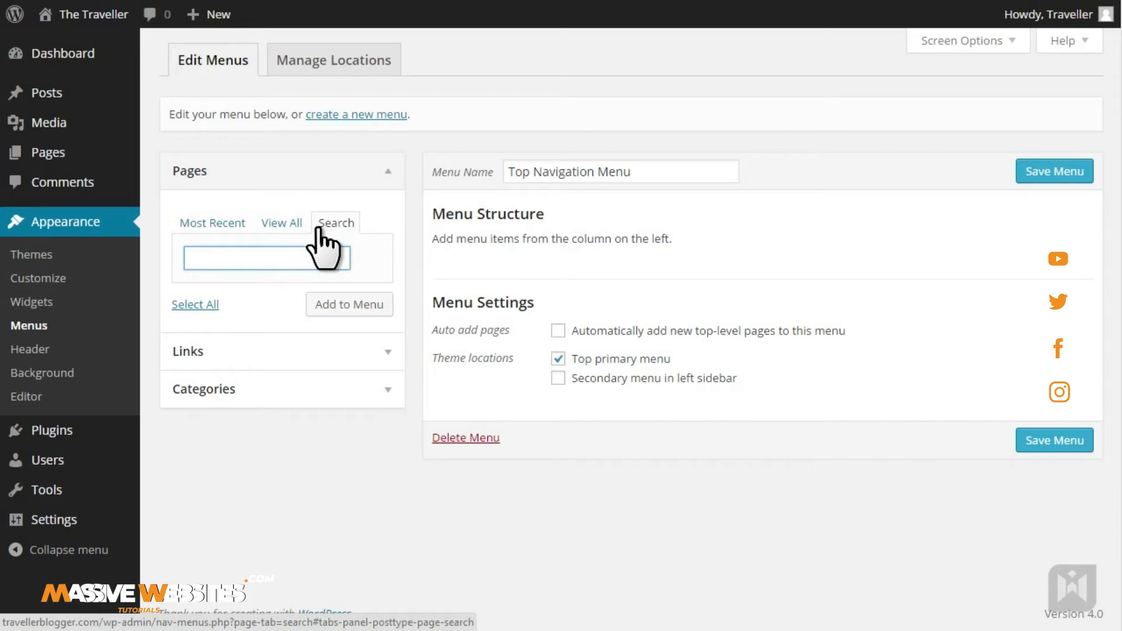
click(295, 356)
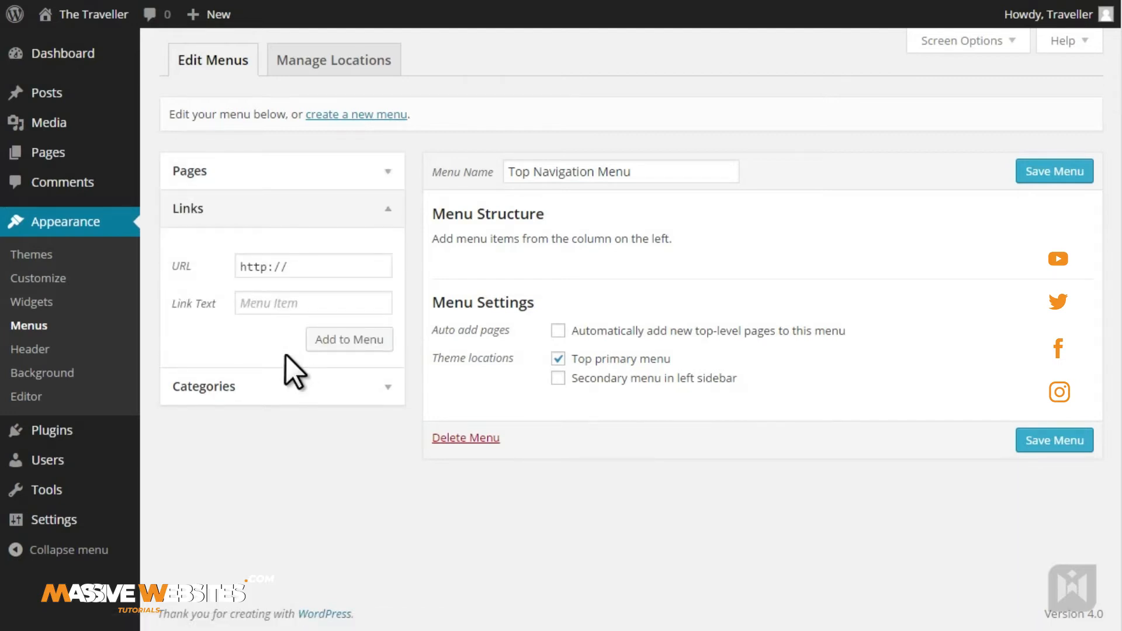
click(286, 389)
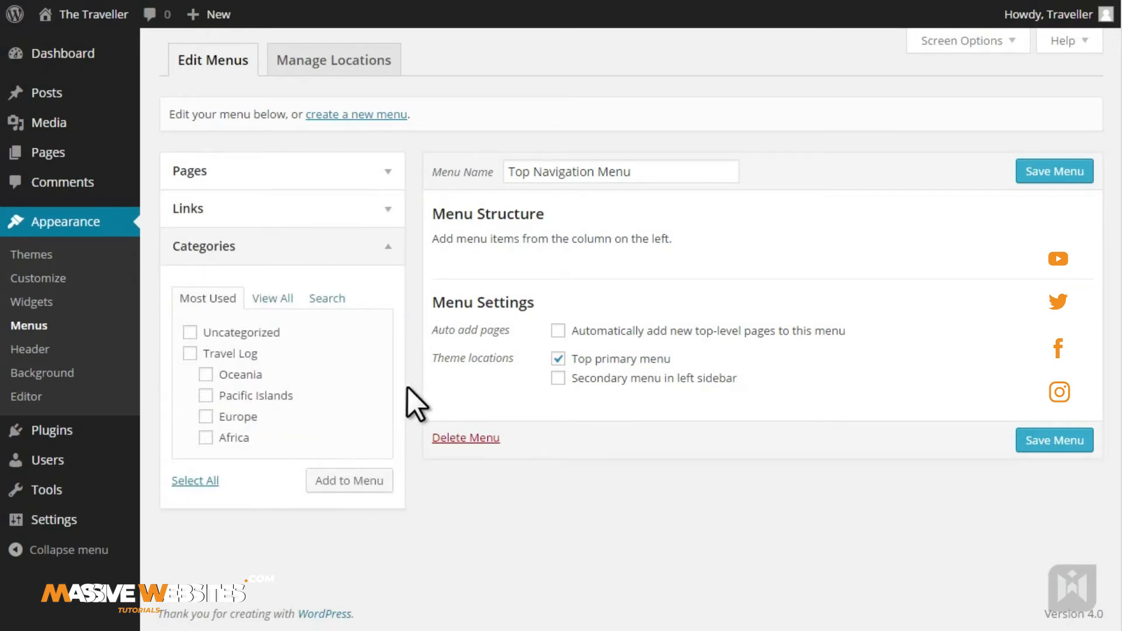
Select all pages in the full page list and add them to Top Navigation Menu.
click(342, 174)
click(270, 225)
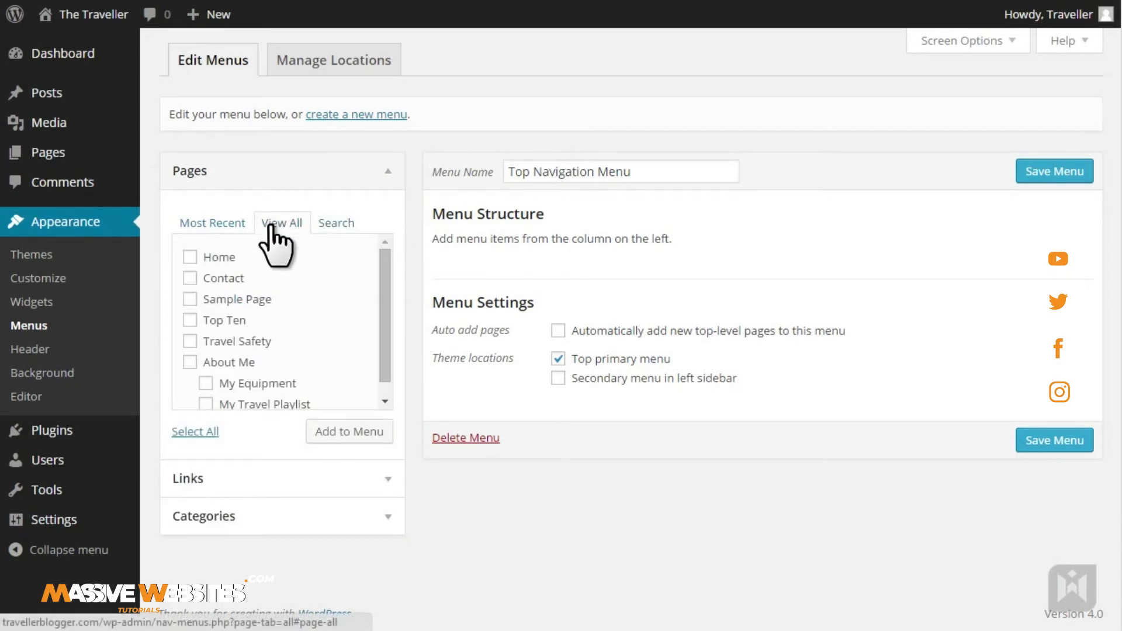
click(199, 434)
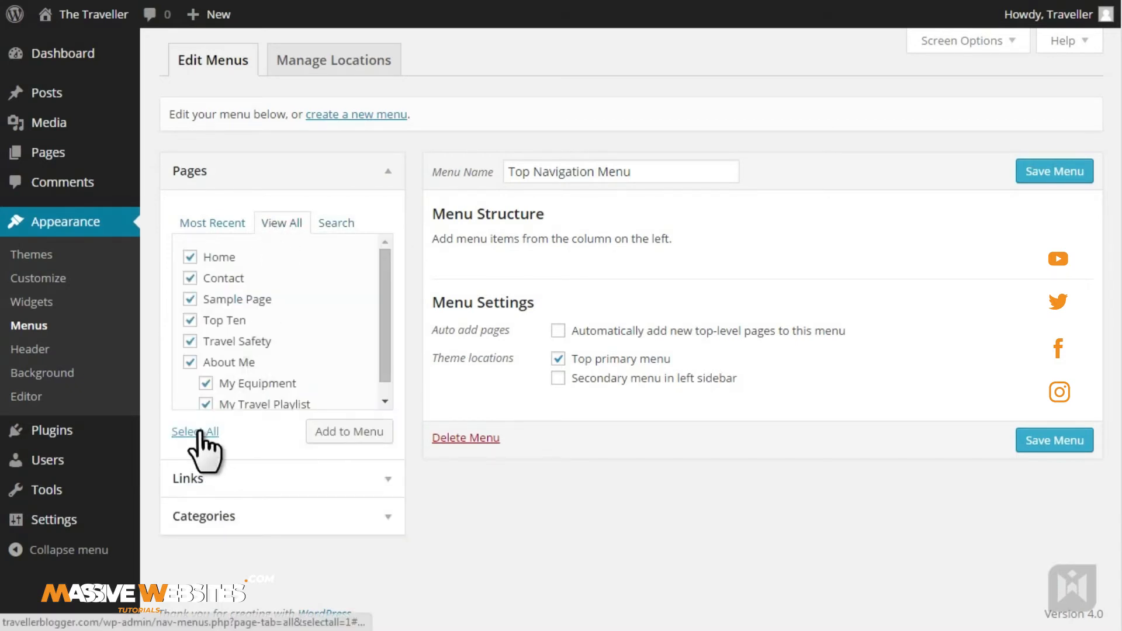
click(325, 436)
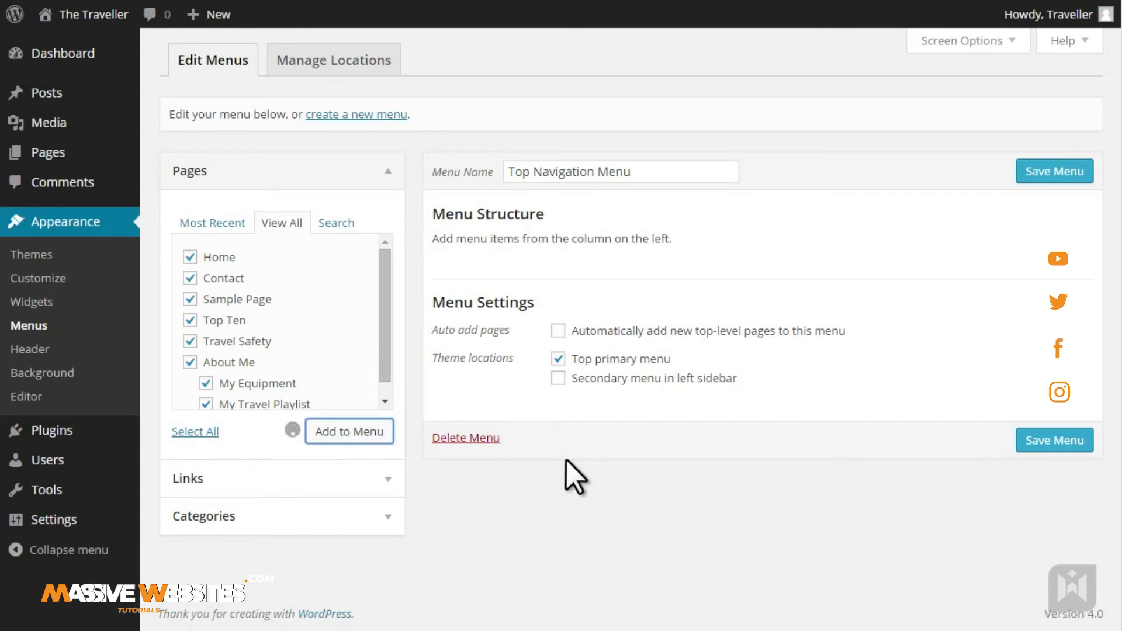
Move Contact below Top Ten and nest My Equipment and My Travel Playlist as sub items of About Me.
scroll(620, 380, down, 2)
drag(566, 253, 531, 311)
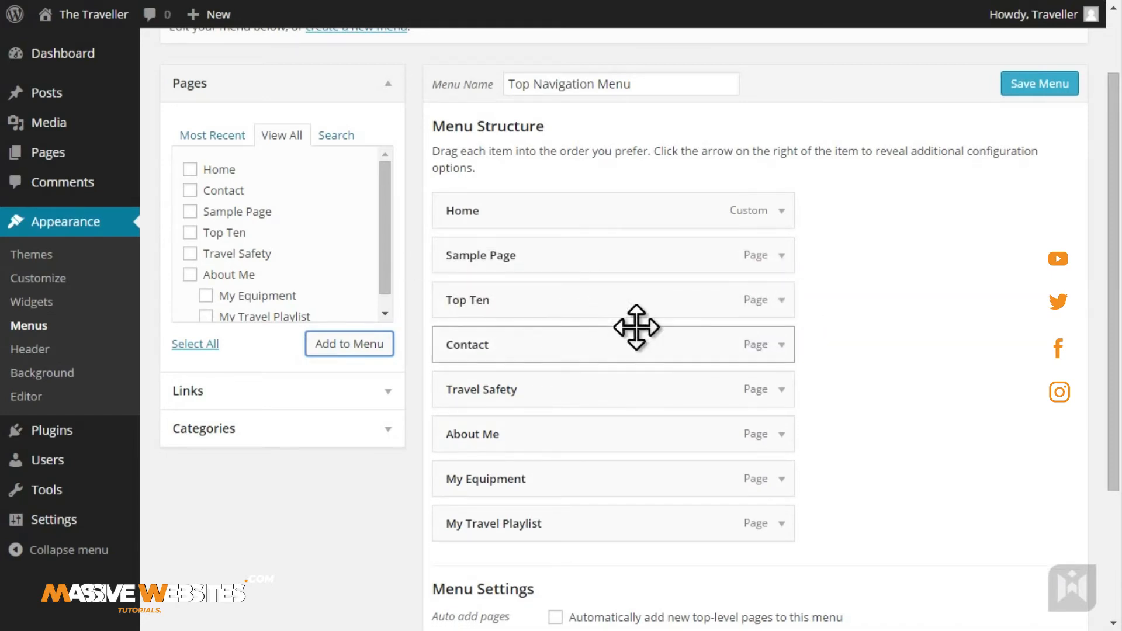
drag(454, 484, 548, 525)
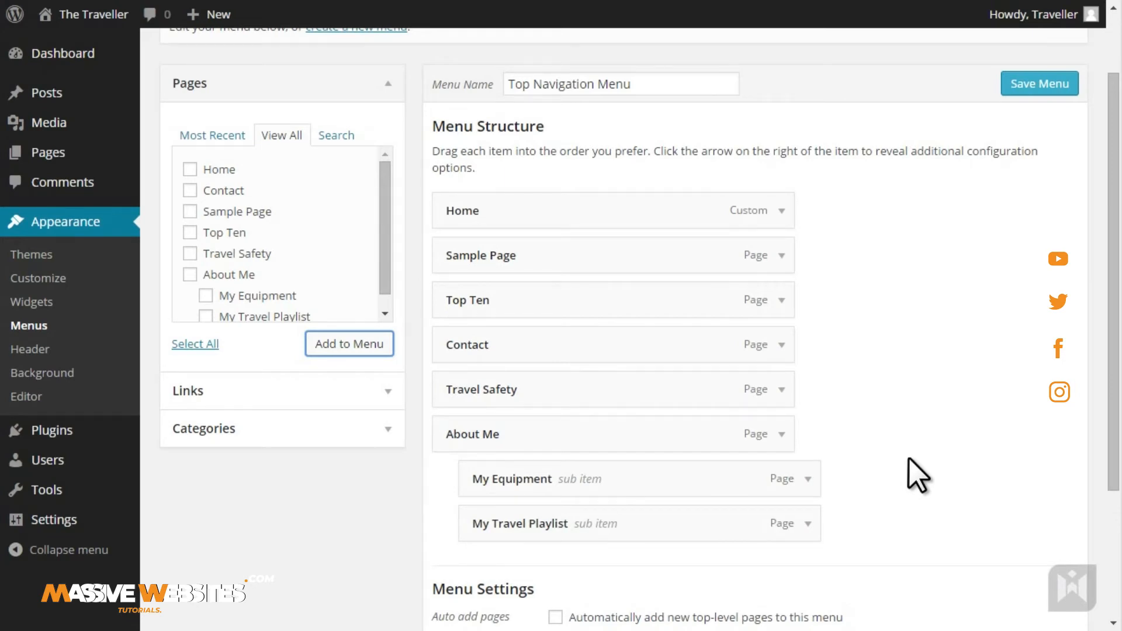
Change the navigation label of the Top Ten menu item to "Top 10".
click(781, 301)
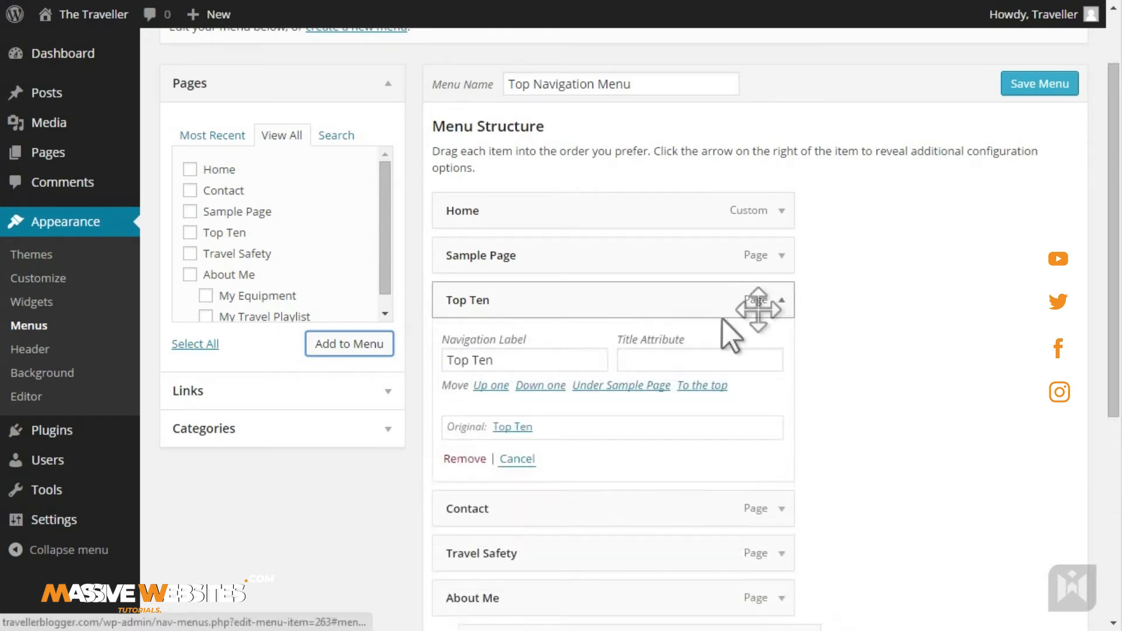
drag(473, 360, 547, 362)
text(10)
click(782, 301)
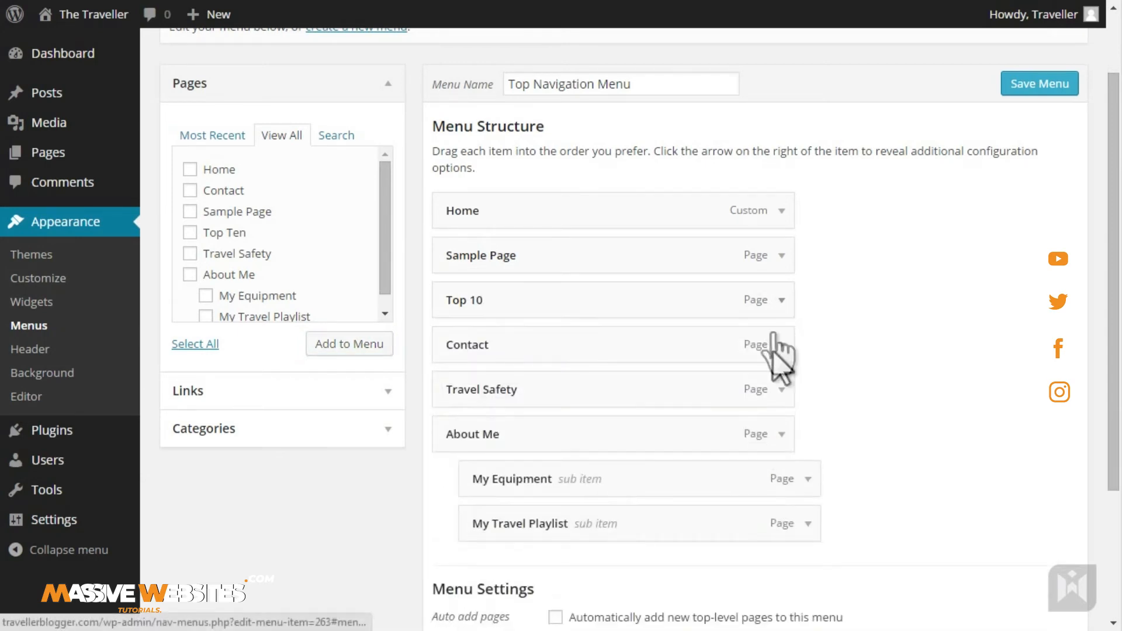
Change the navigation label of the Contact menu item to "Contact Me".
click(781, 345)
click(545, 406)
text(Me)
click(781, 345)
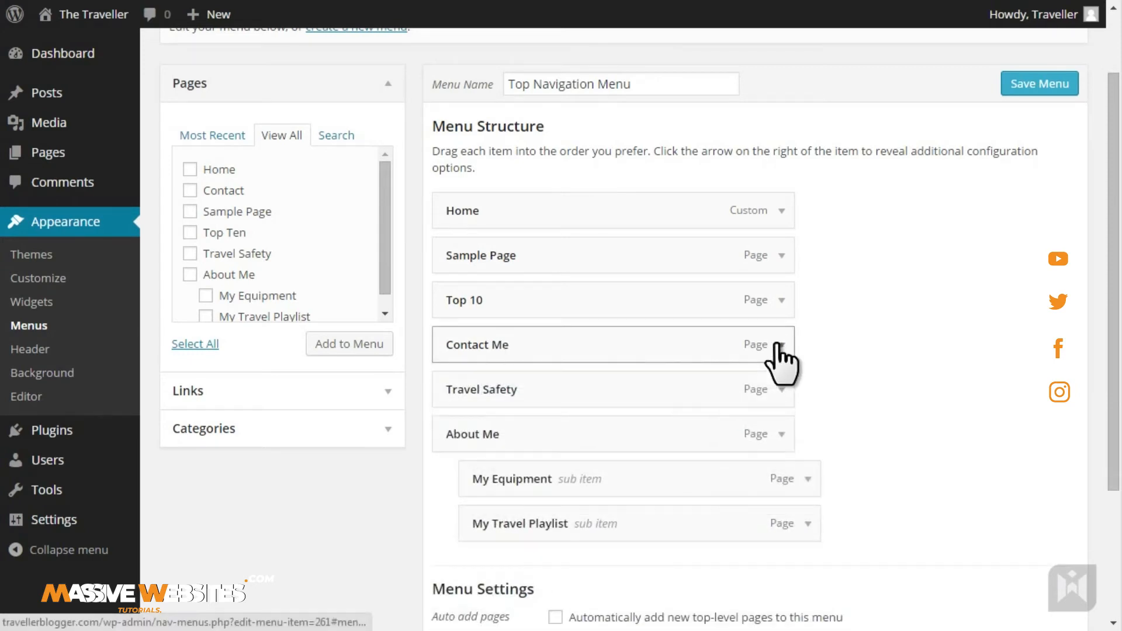
Remove the Sample Page item from the menu structure and save Top Navigation Menu.
click(782, 256)
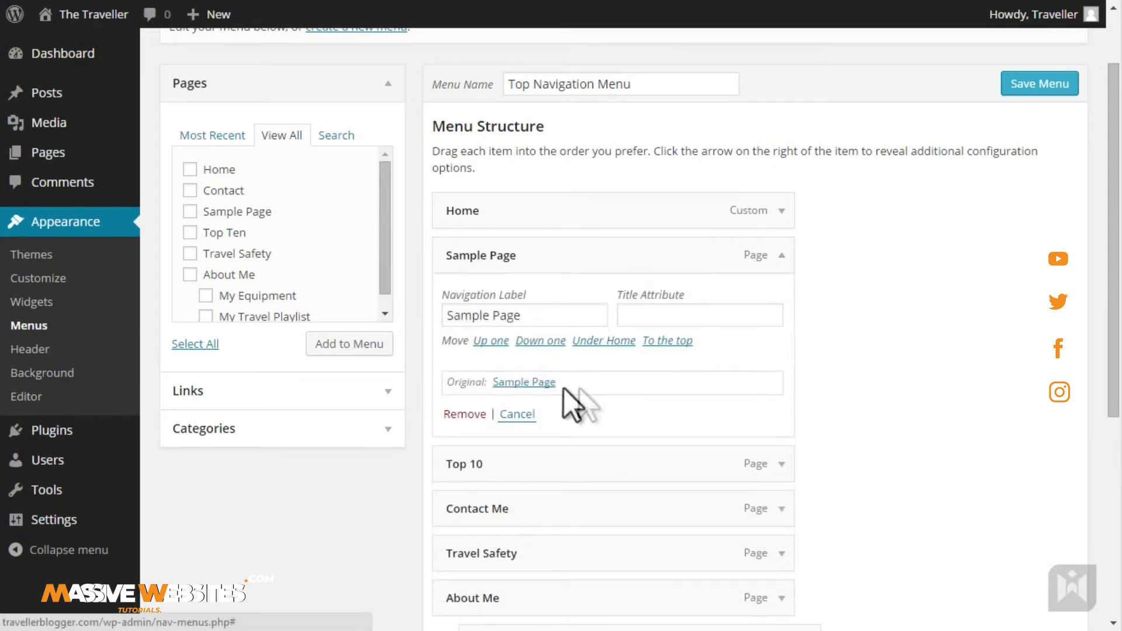
click(466, 415)
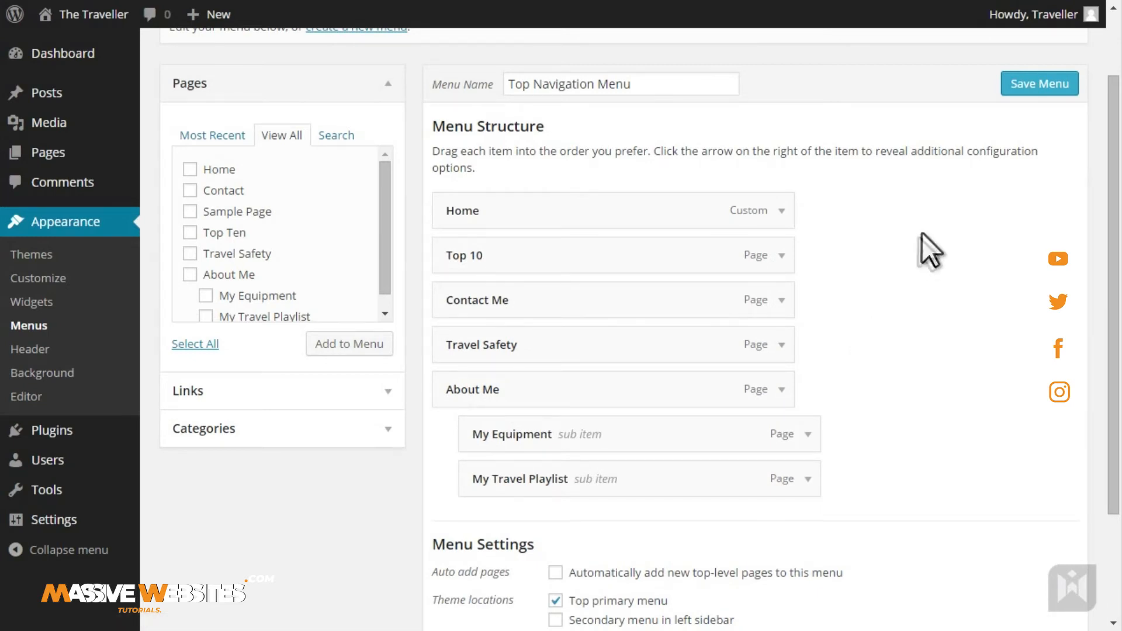
click(1010, 92)
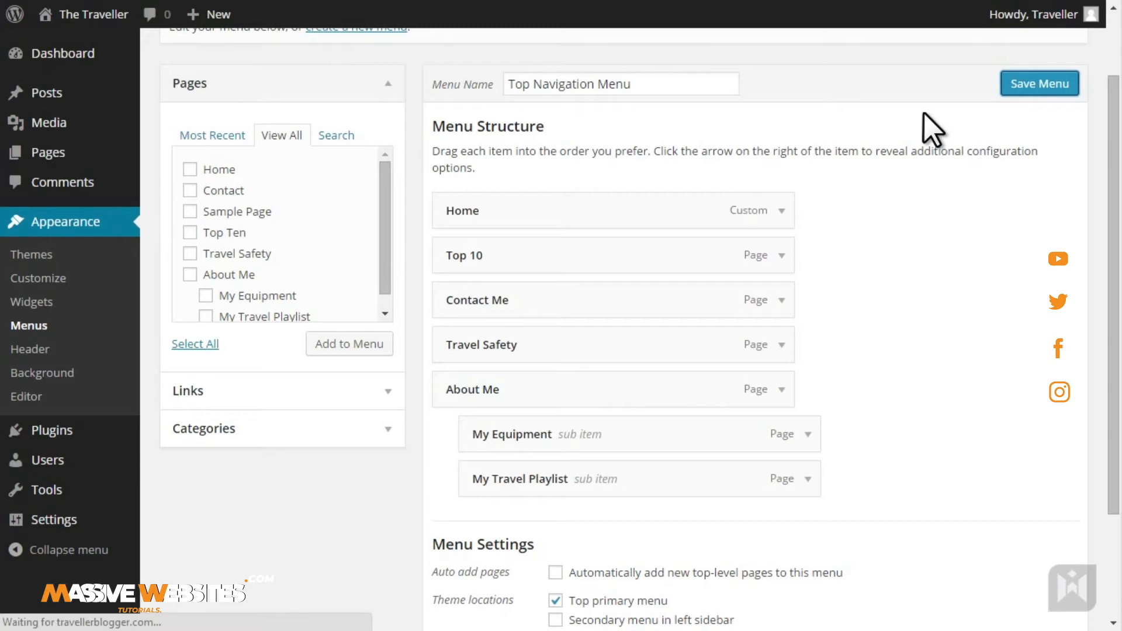
Open the live site in a new browser tab and examine its top navigation, including the About Me submenu.
mouse_move(98, 18)
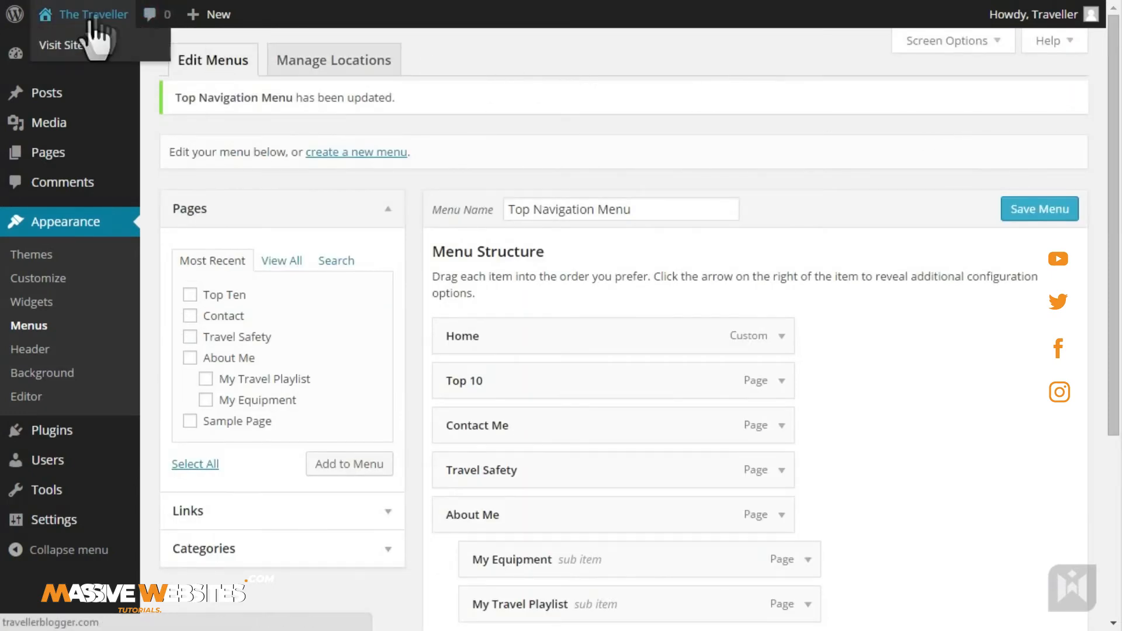
right_click(76, 46)
click(108, 58)
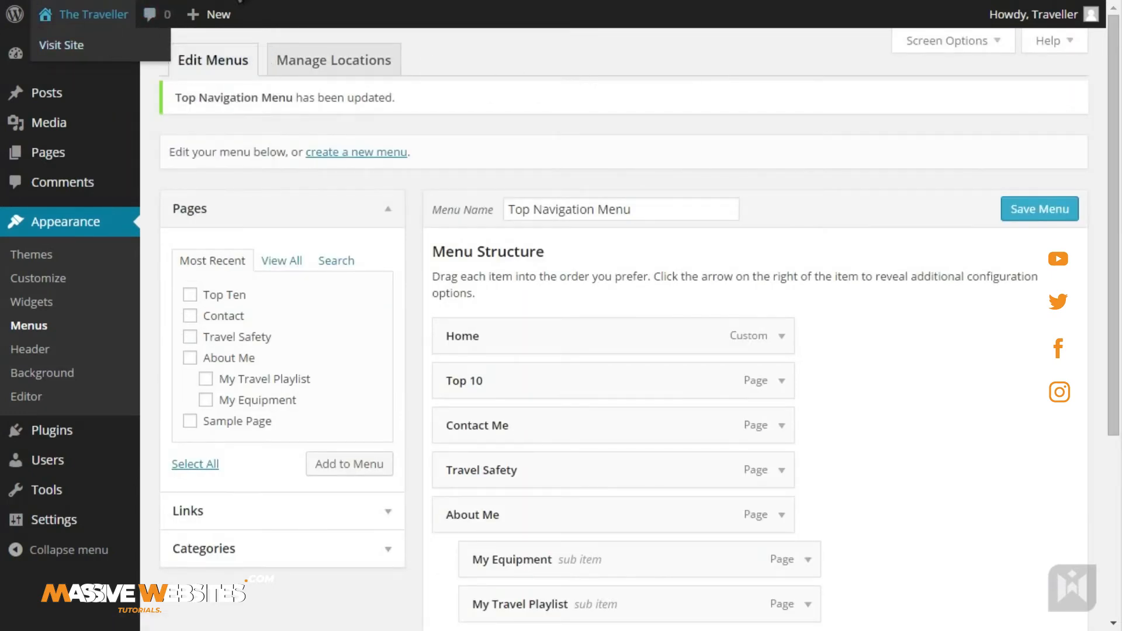
click(240, 0)
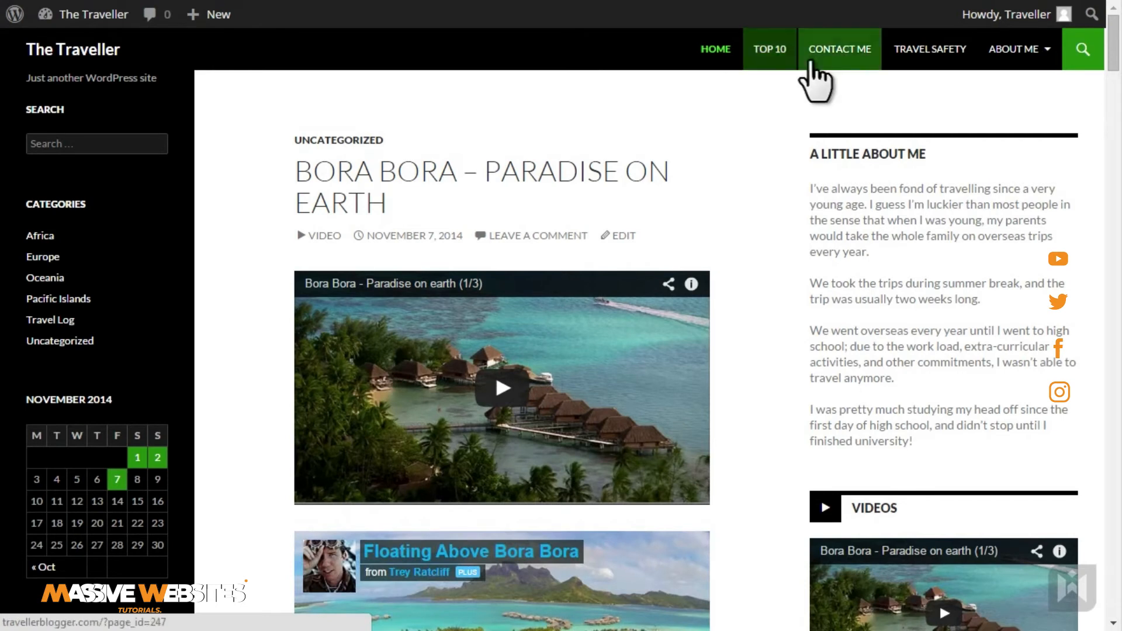
mouse_move(1003, 58)
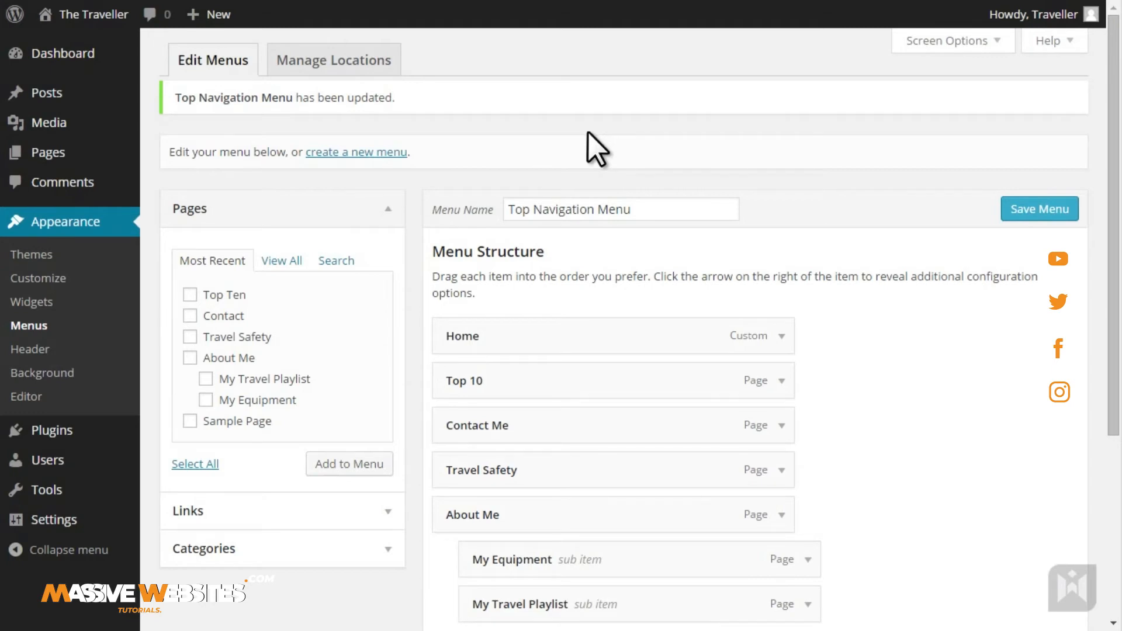
Create a new menu named "Secondary Menu" and assign it to the "Secondary menu in left sidebar" theme location, saving the menu.
click(386, 155)
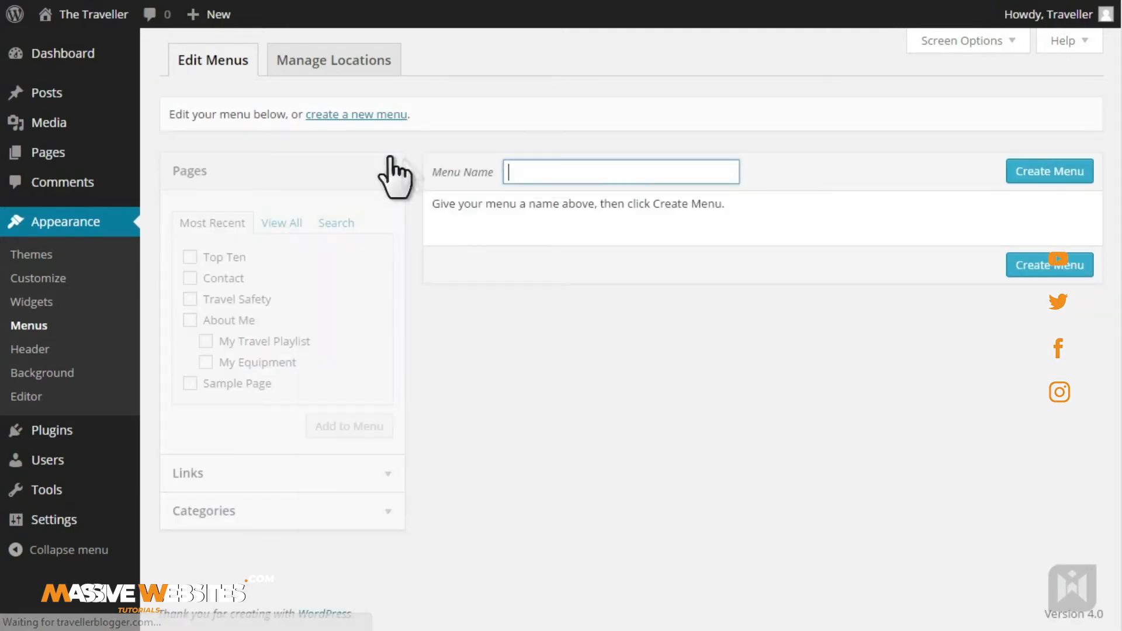
click(572, 172)
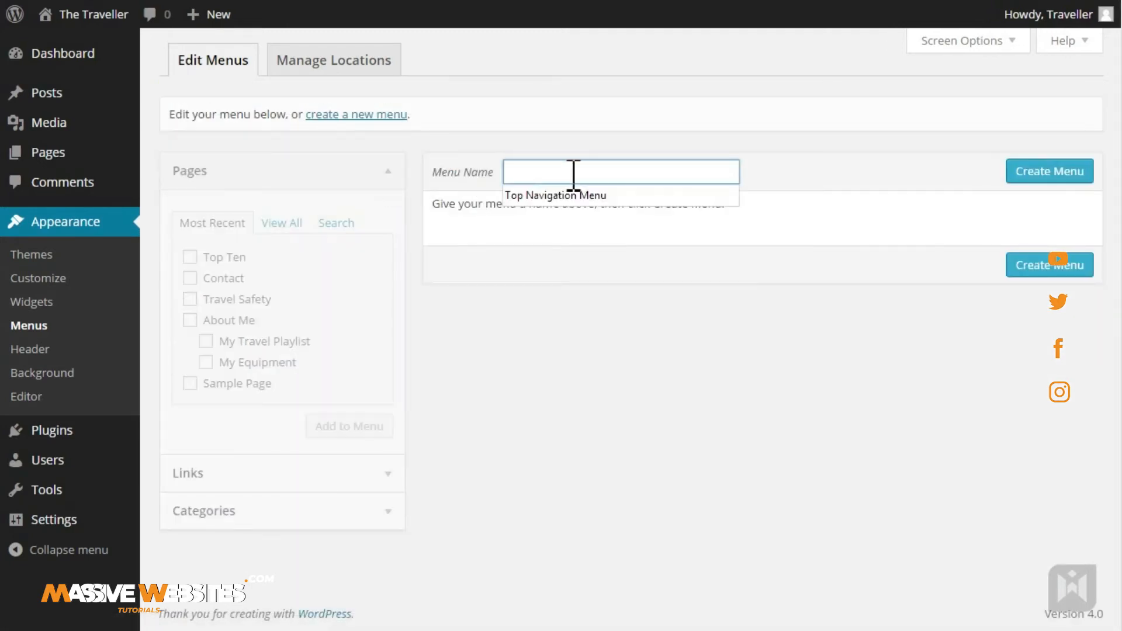
text(Seconda)
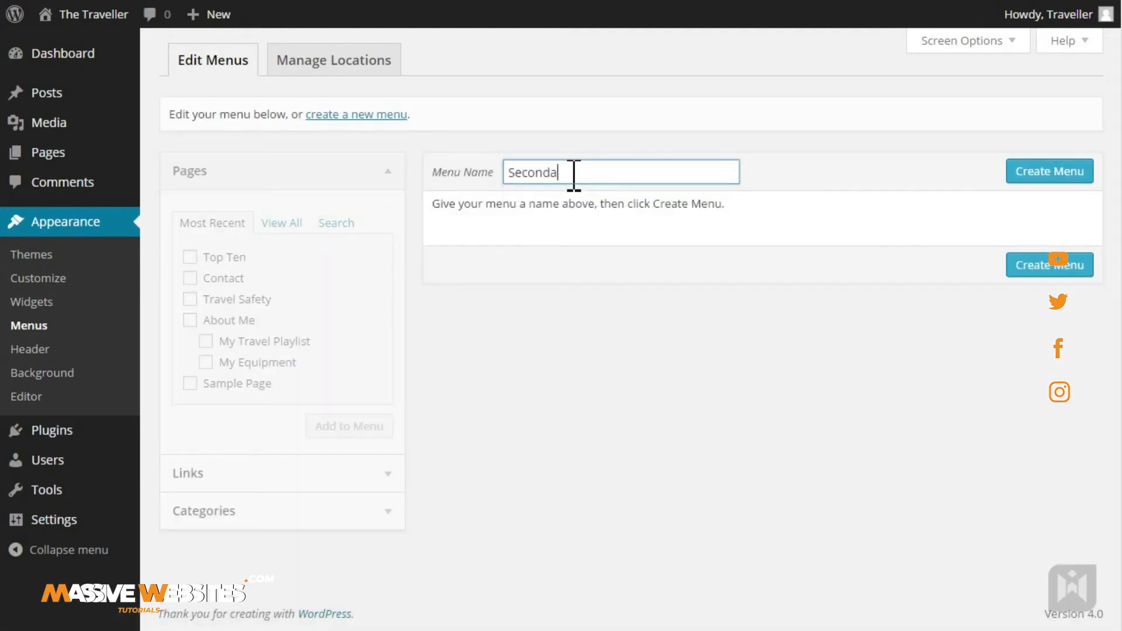
text(ry Menu)
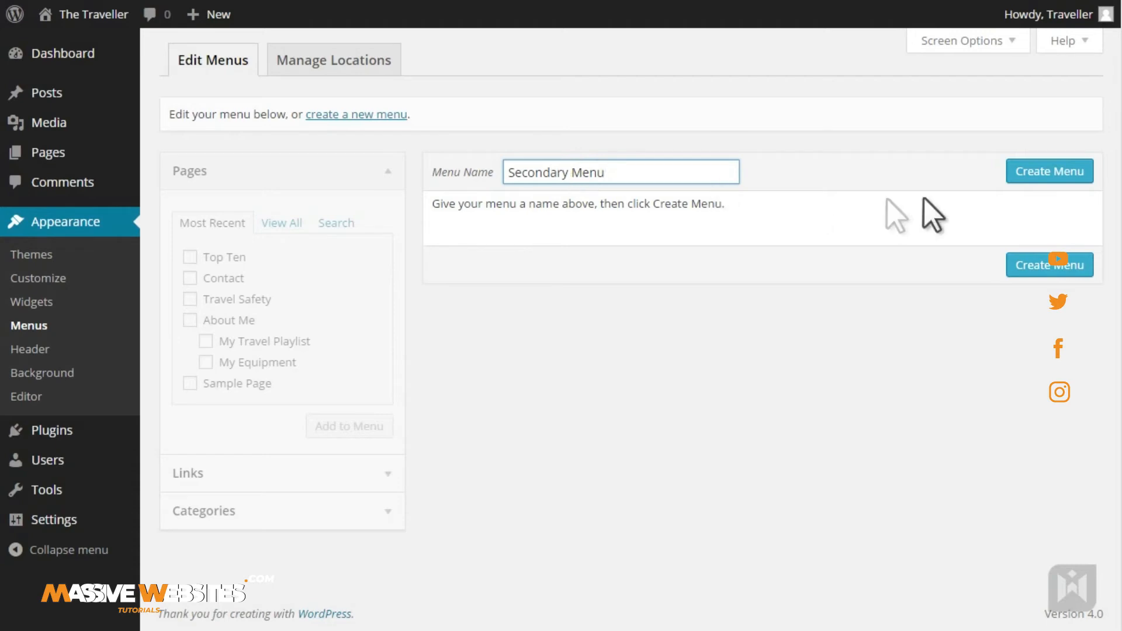
click(1018, 170)
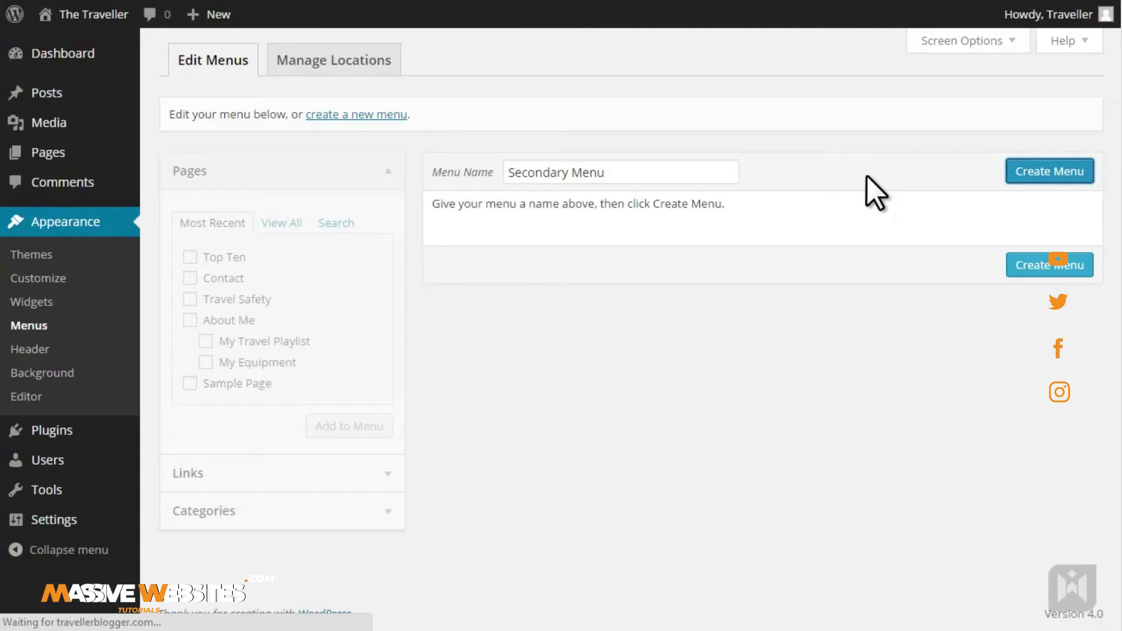
click(589, 398)
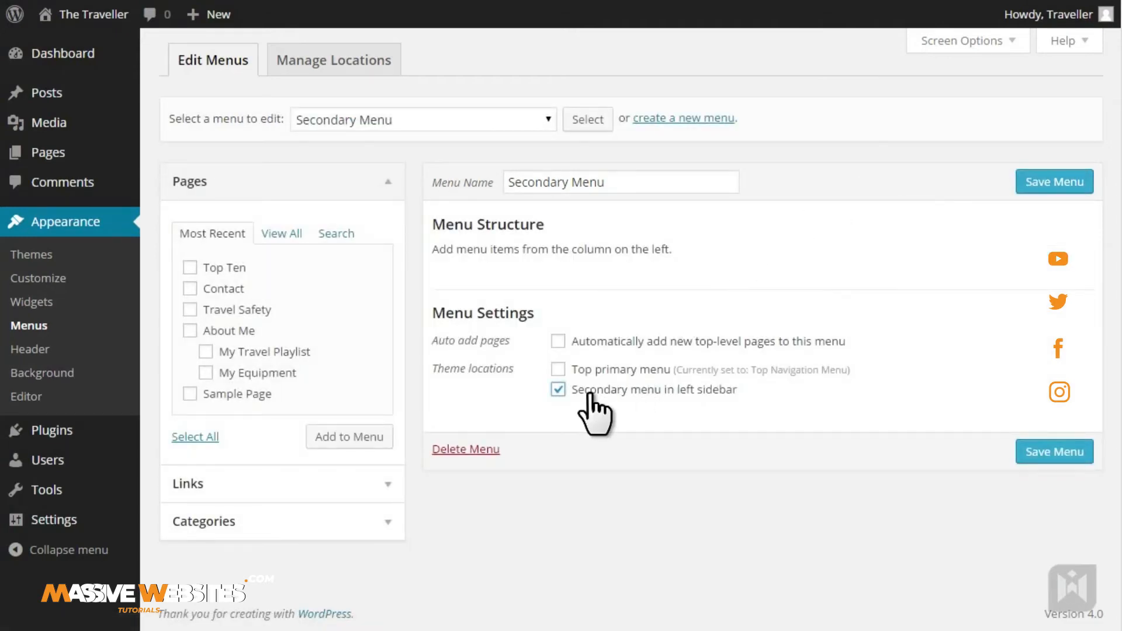
click(1046, 453)
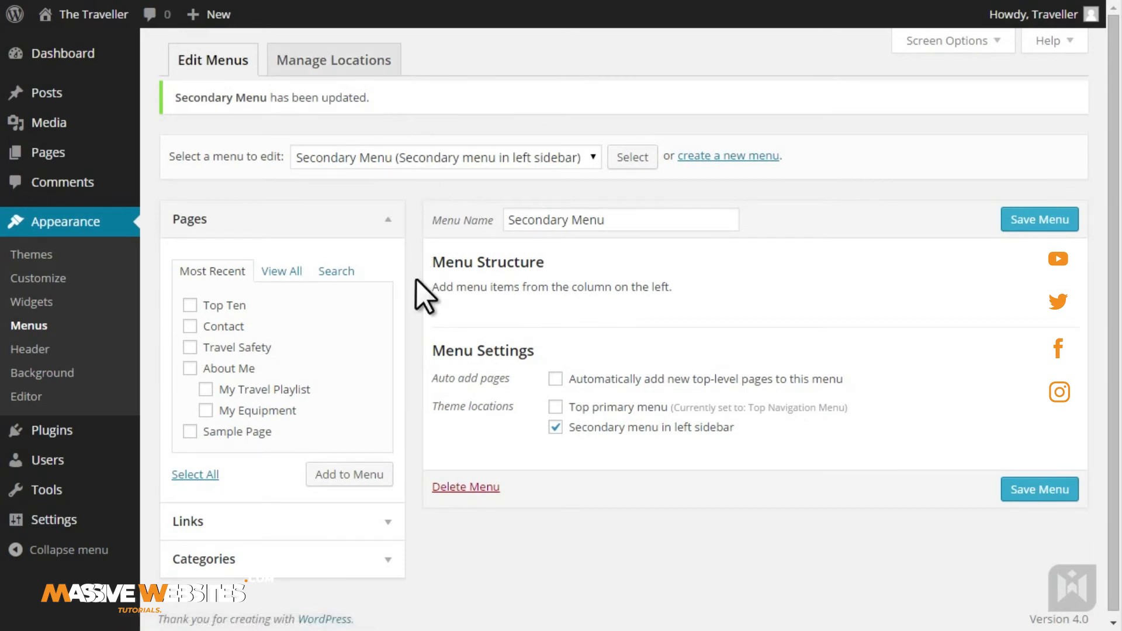
Add all the most used categories, from Uncategorized to Africa, to Secondary Menu.
click(390, 556)
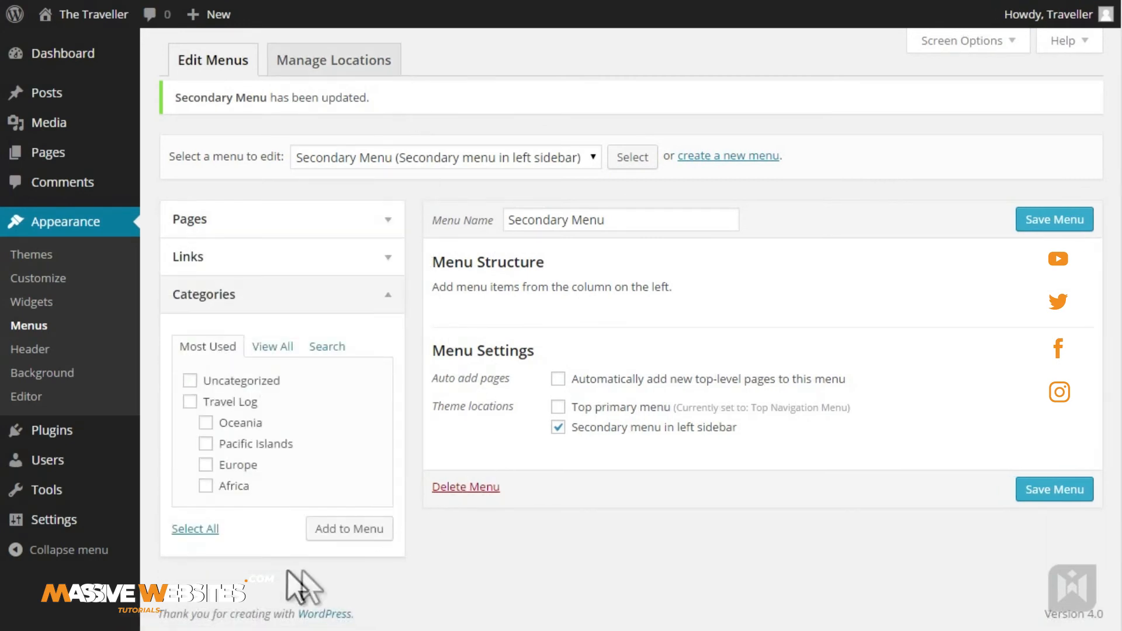
click(206, 530)
click(351, 530)
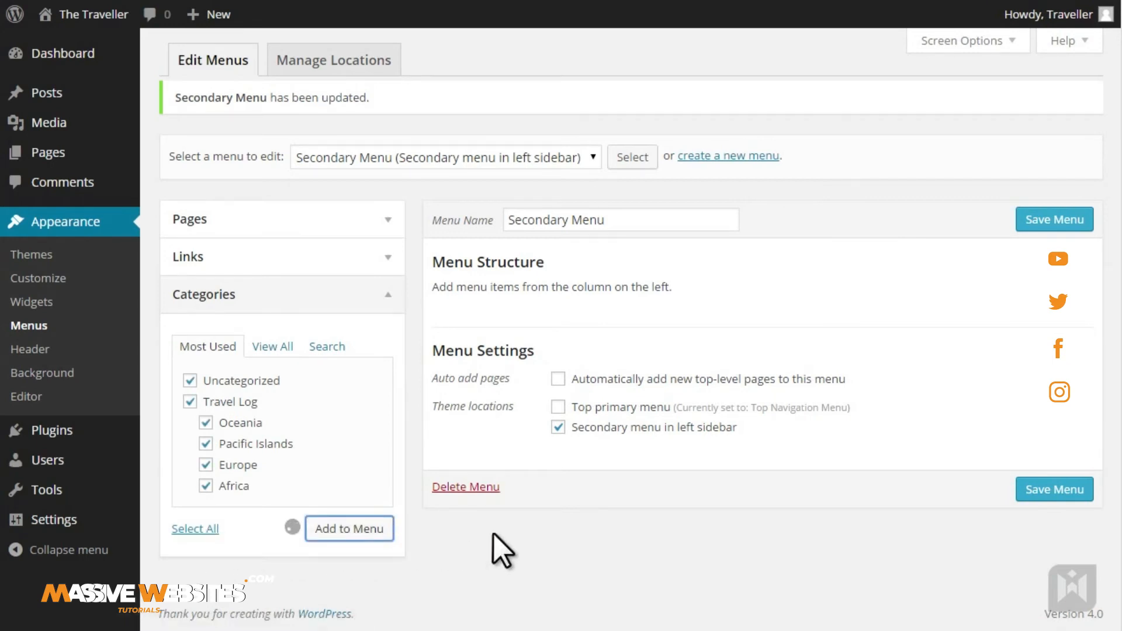
click(378, 261)
click(333, 322)
text(www)
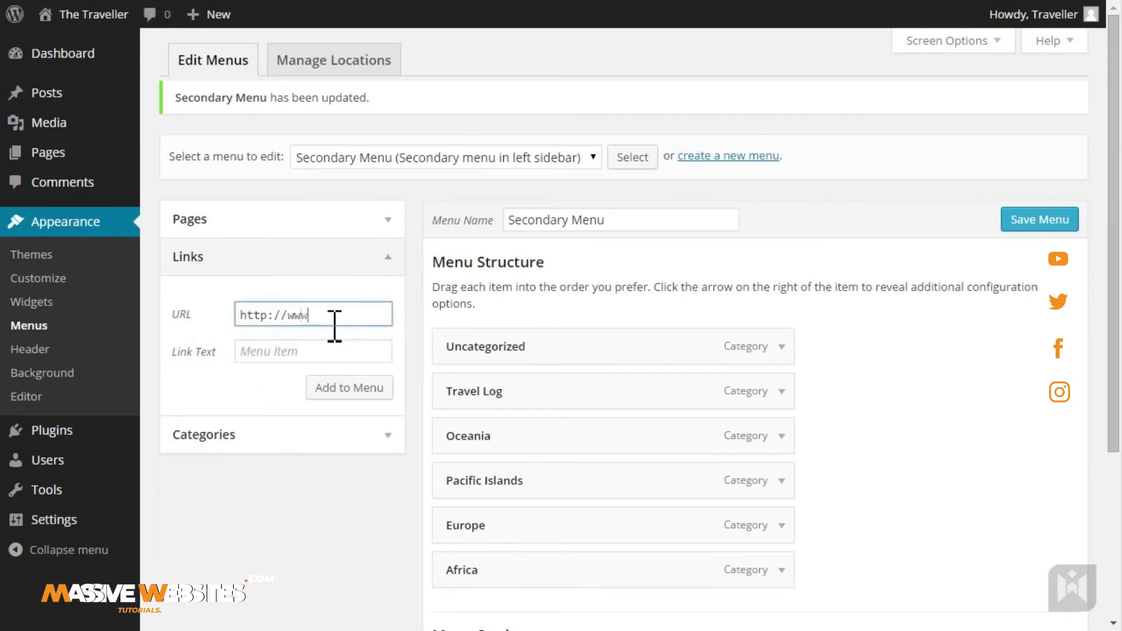
text(.google.com)
click(326, 346)
text(Go )
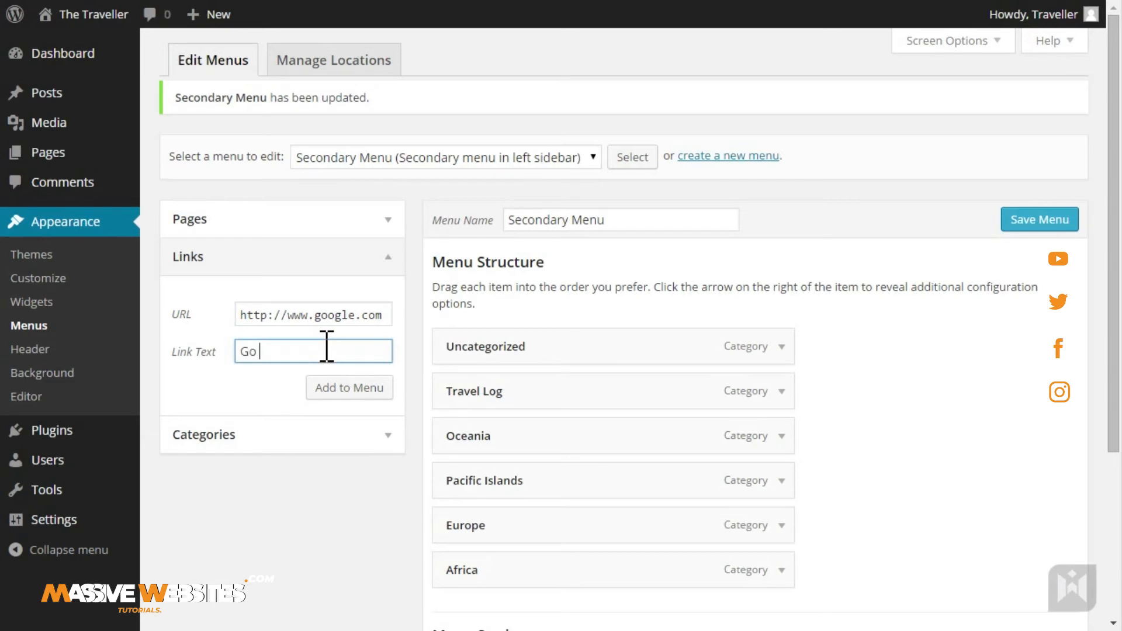
text(To Google)
click(355, 389)
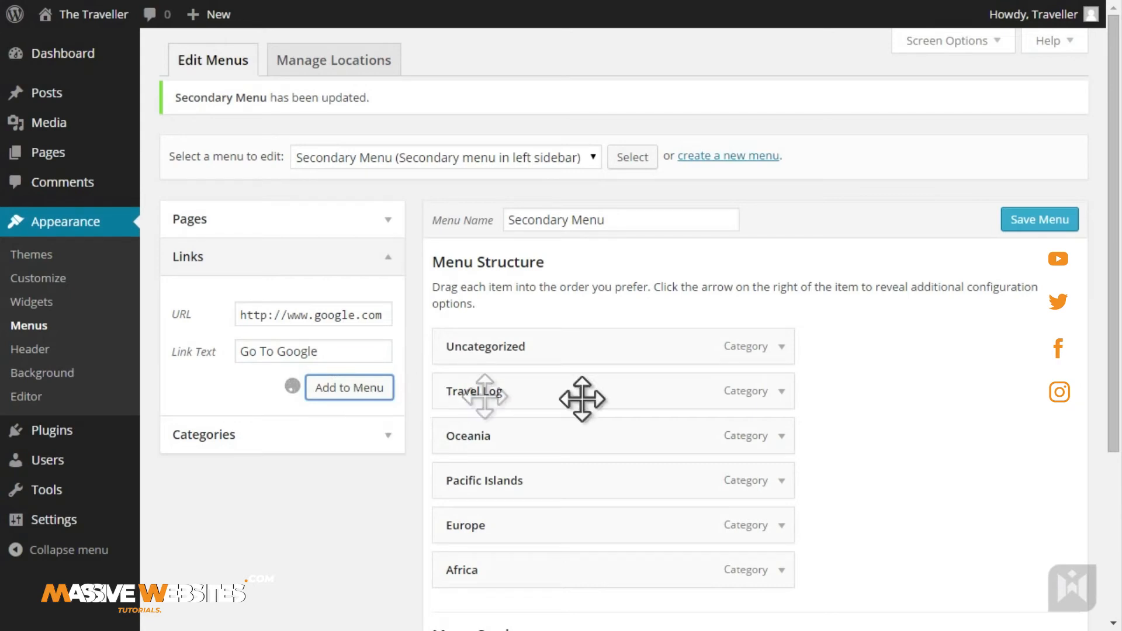
Save Secondary Menu and reload the live site in its browser tab to view the sidebar menu.
click(1020, 221)
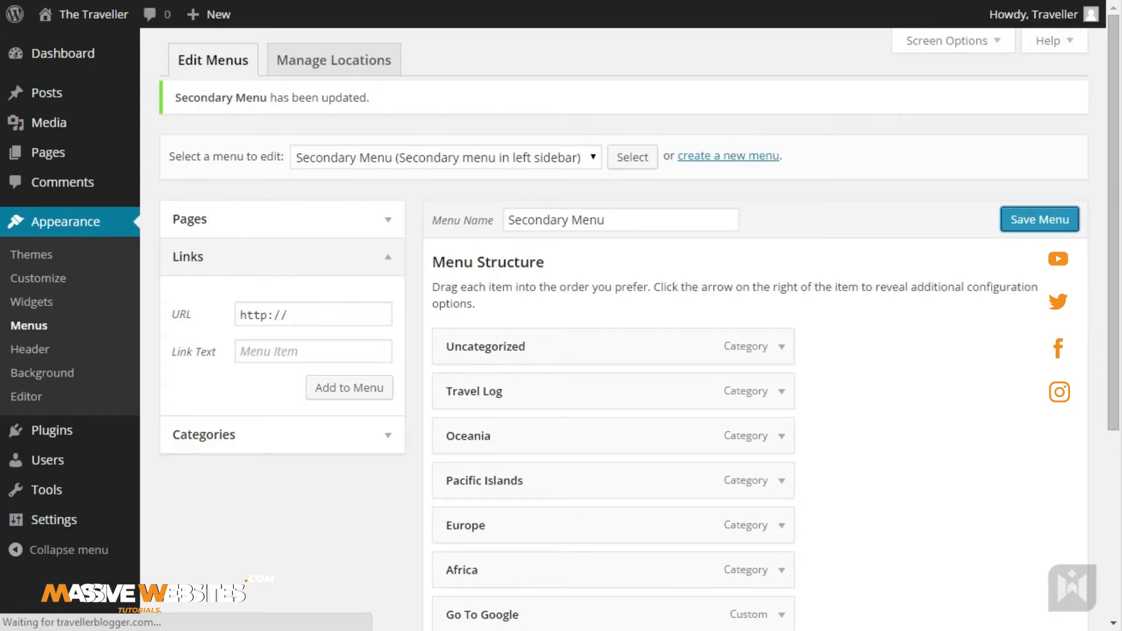
click(284, 0)
key(F5)
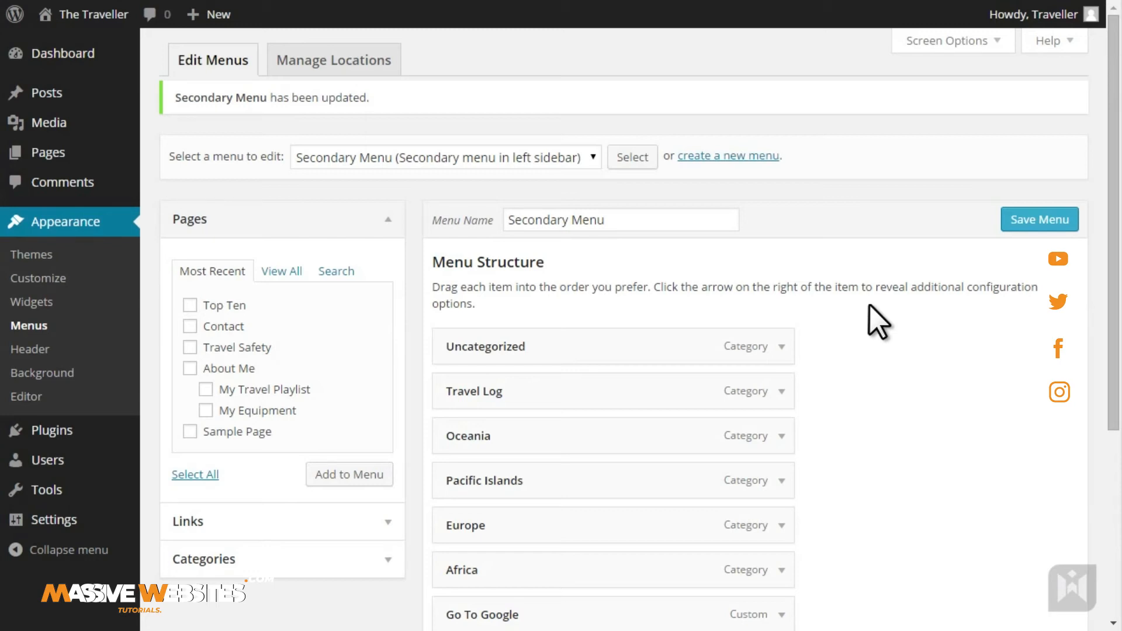
Switch the menu editor to Top Navigation Menu (Top primary menu).
click(539, 157)
click(530, 195)
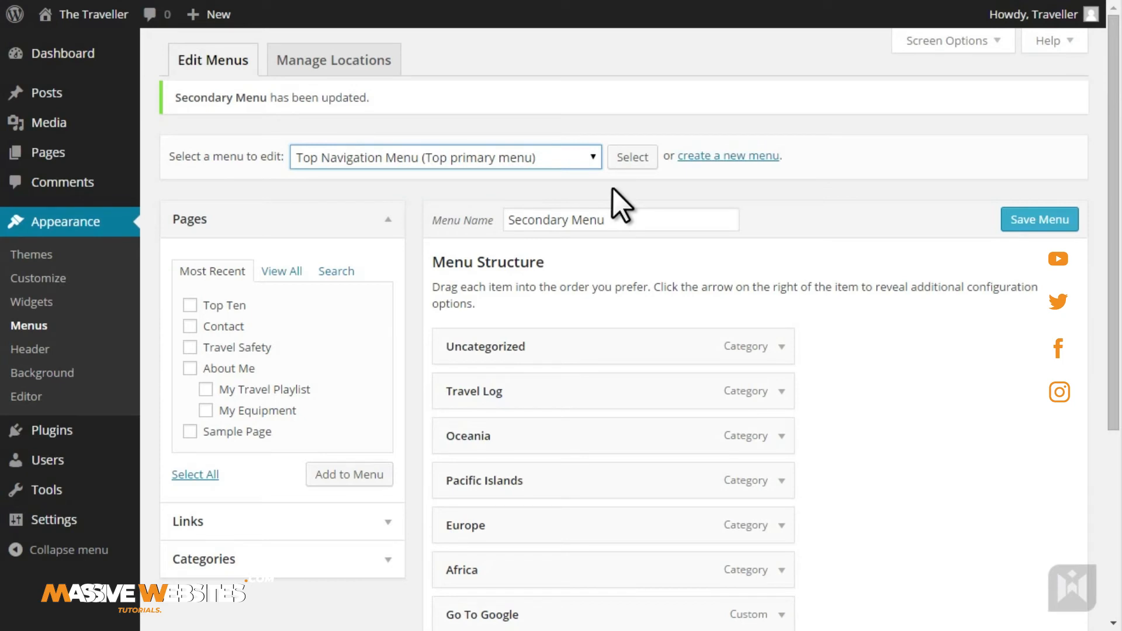
click(643, 166)
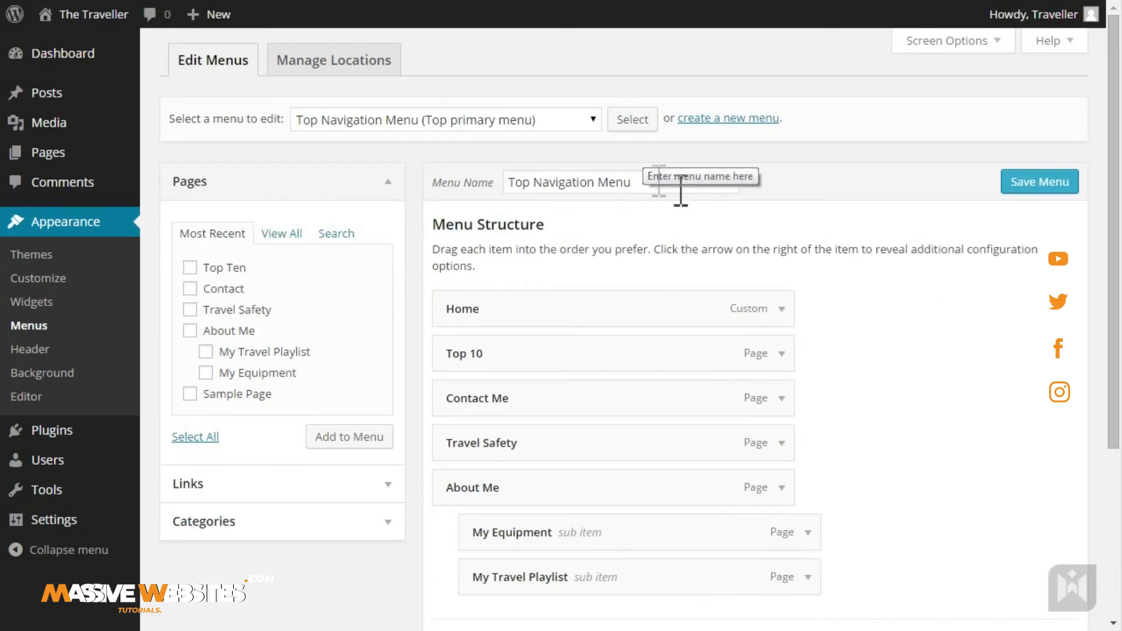
Add a custom link with URL "#" and link text "Payment Methods" to Top Navigation Menu.
scroll(853, 283, down, 2)
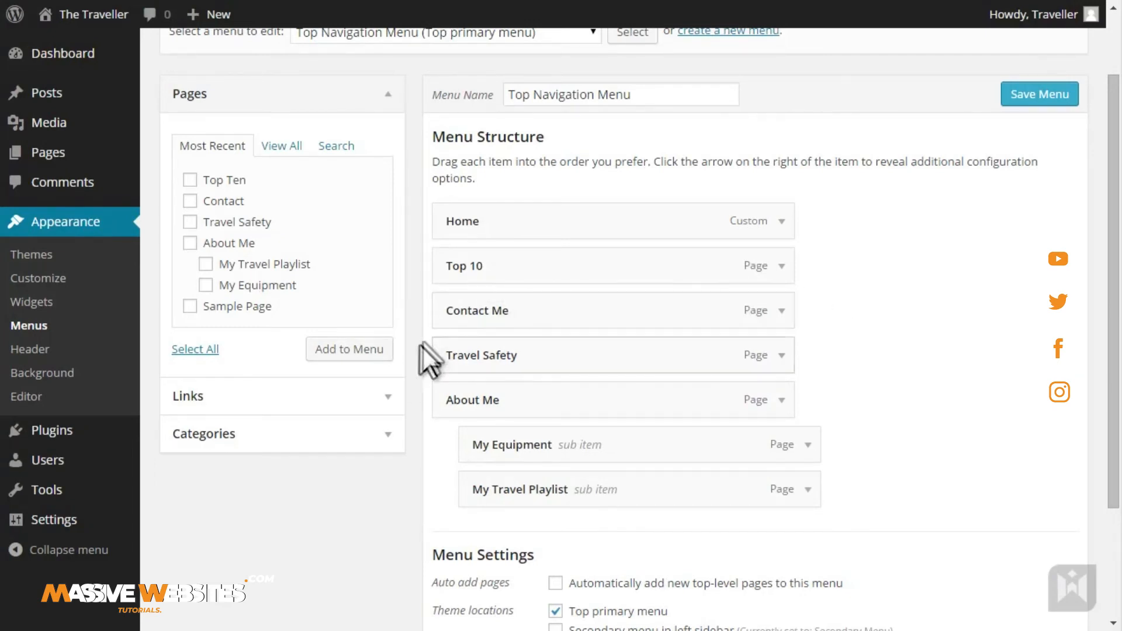
click(373, 398)
click(321, 188)
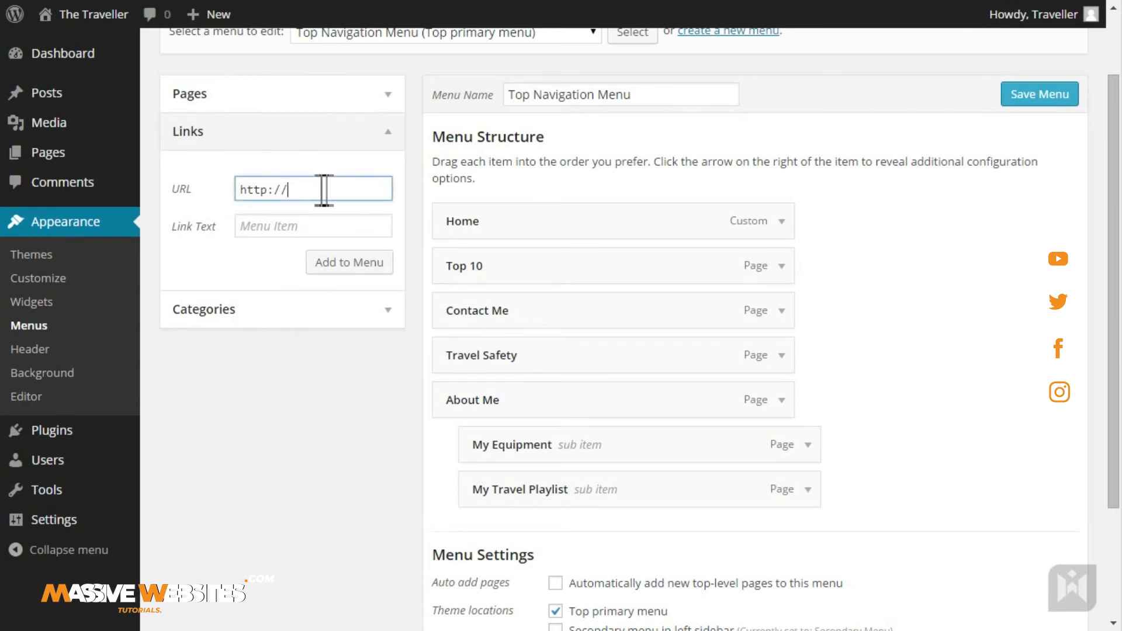
drag(320, 187, 175, 193)
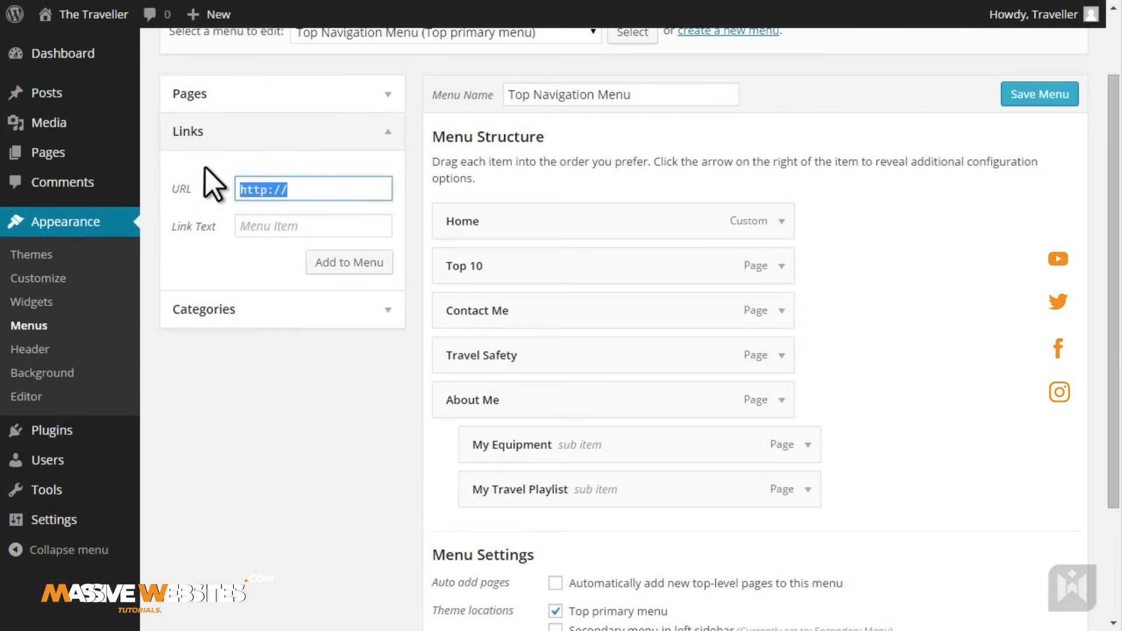
text(#)
click(249, 221)
text(Payment Methods)
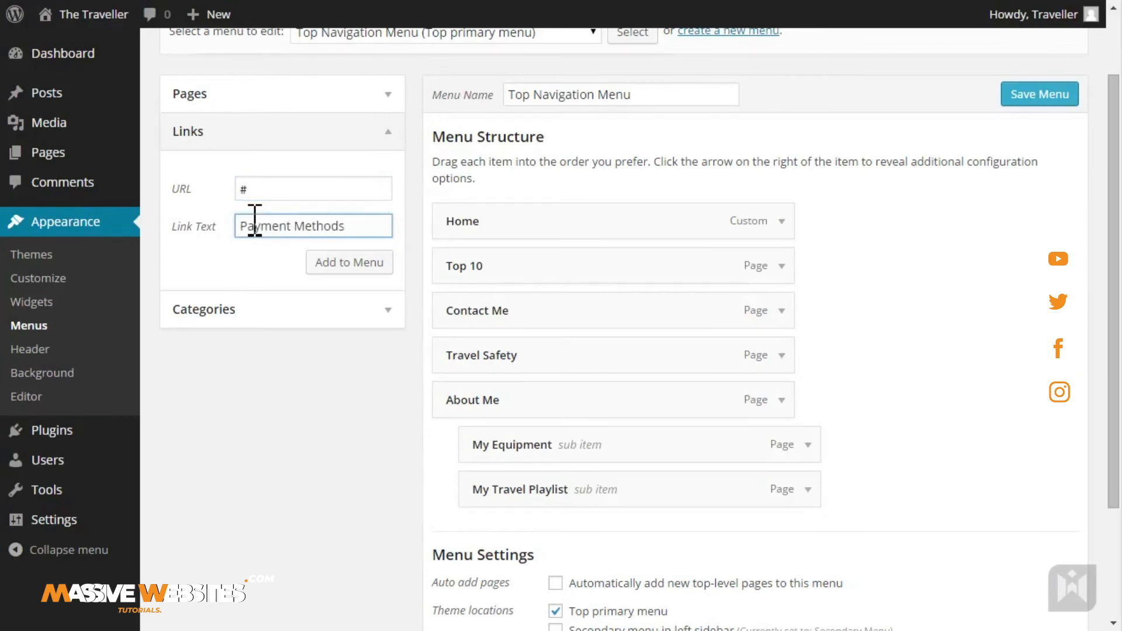
click(317, 264)
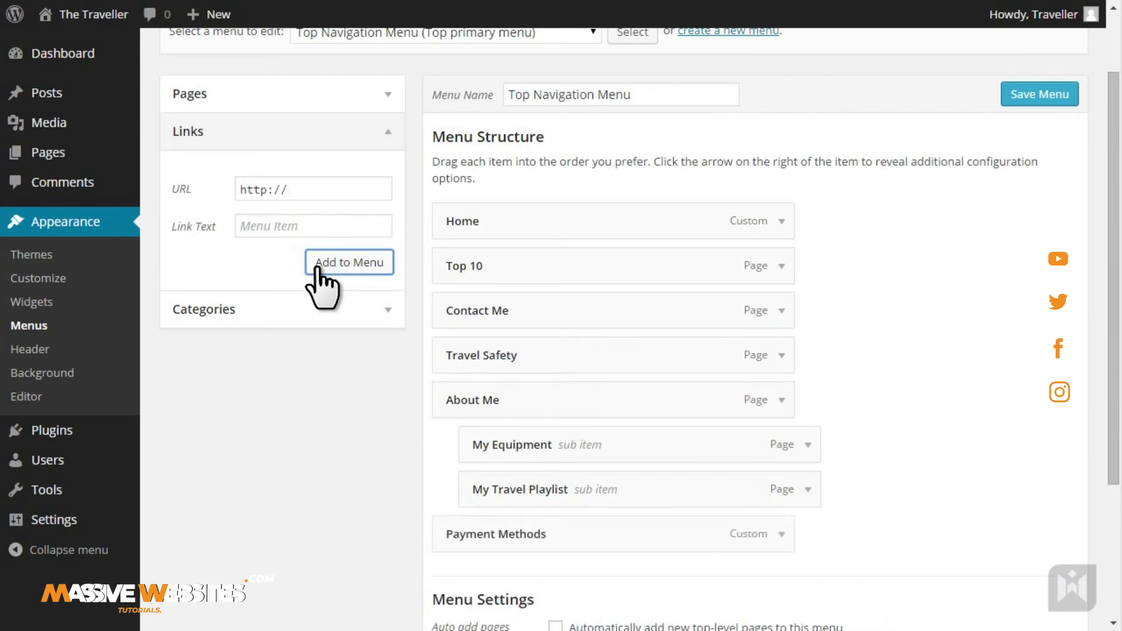
Add a custom link with URL "#" and link text "Credit Cards" to the menu.
click(318, 190)
drag(318, 190, 187, 195)
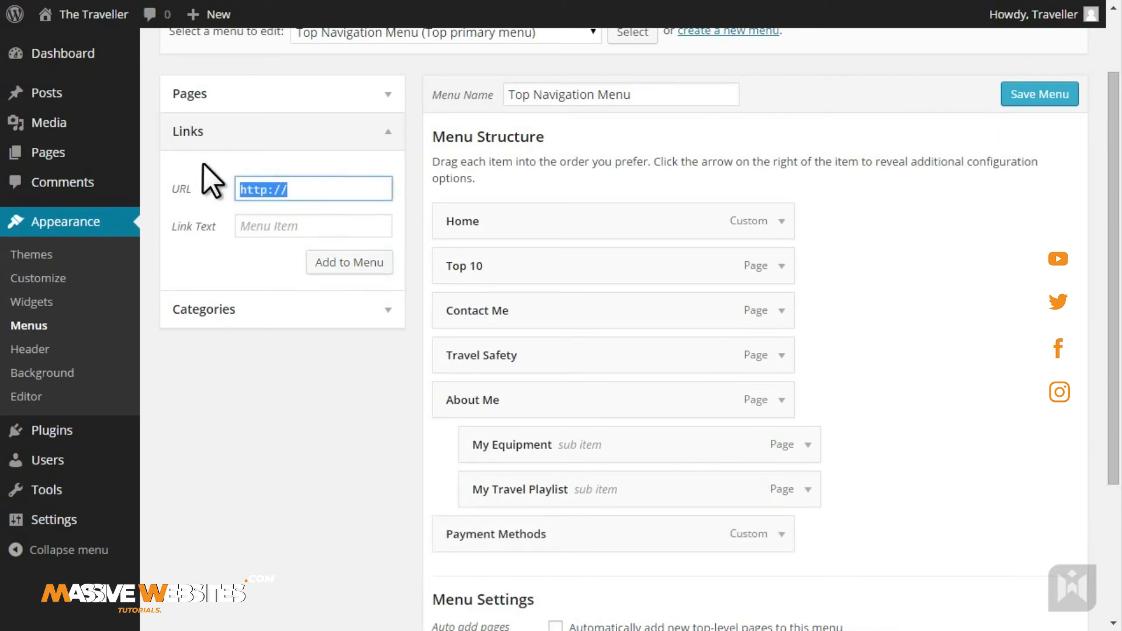
text(#)
key(Tab)
text(Cre)
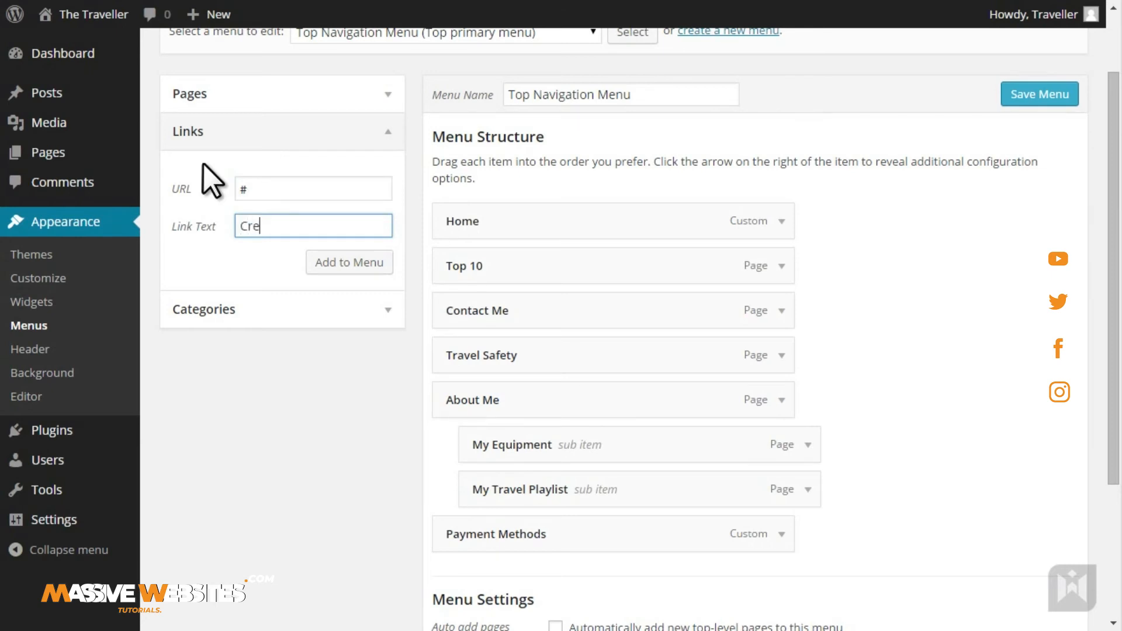
text(dit Cards)
click(344, 264)
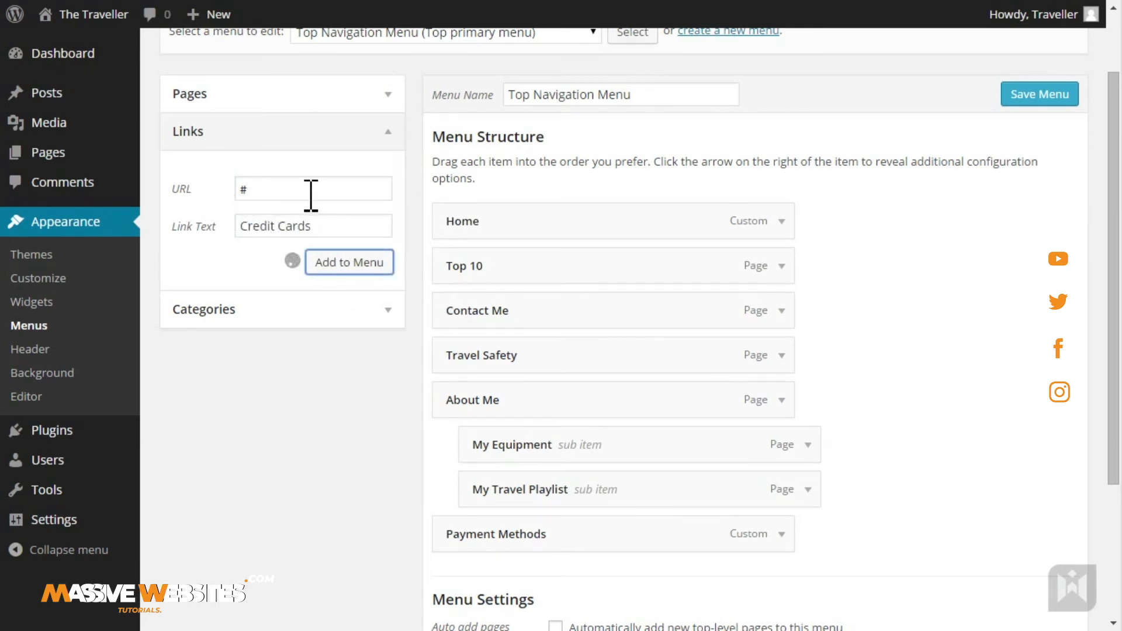
Add a custom link with URL "#" and link text "Online Payment" to the menu.
click(283, 199)
click(287, 235)
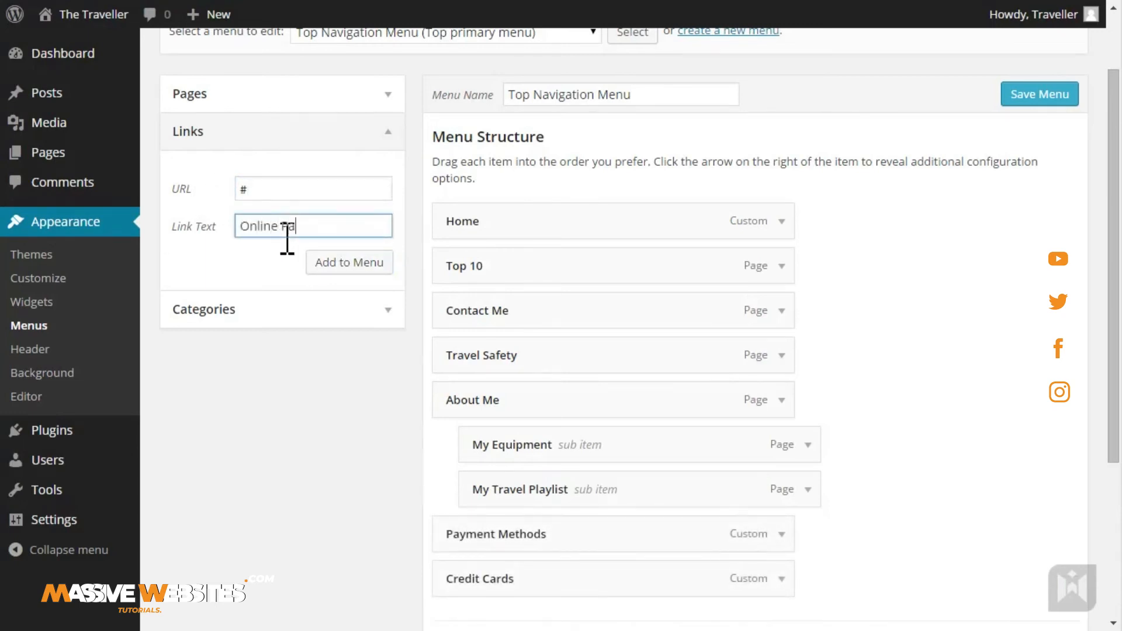
text(Online Payment)
click(323, 272)
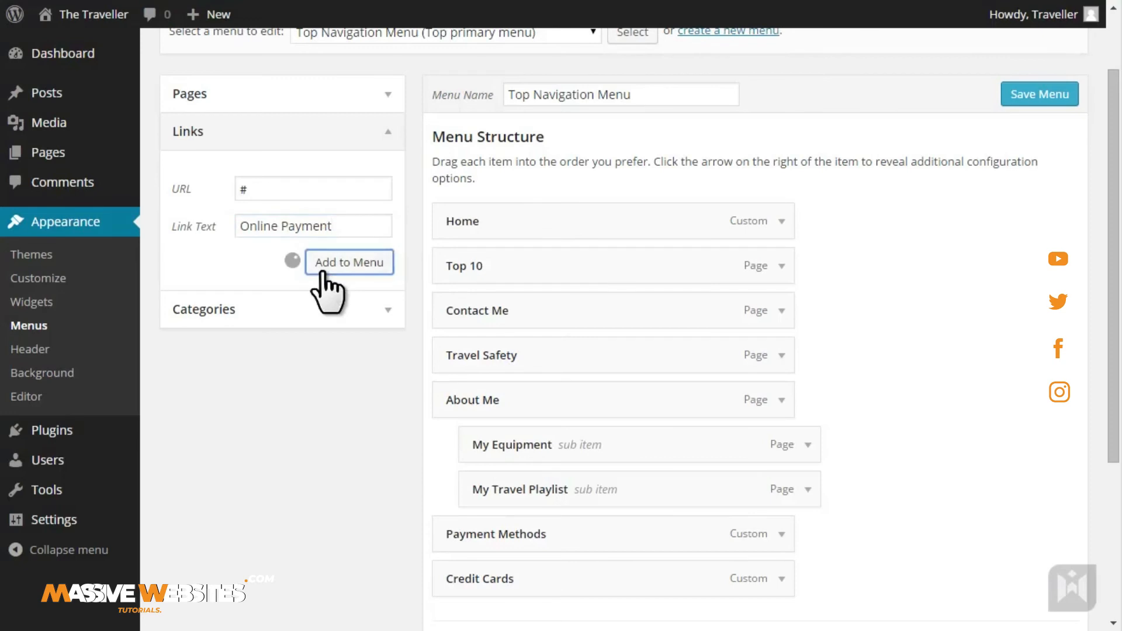
Add a custom link with URL "#" and link text "Visa" to the menu.
click(308, 191)
text(#)
click(294, 230)
text(Visa)
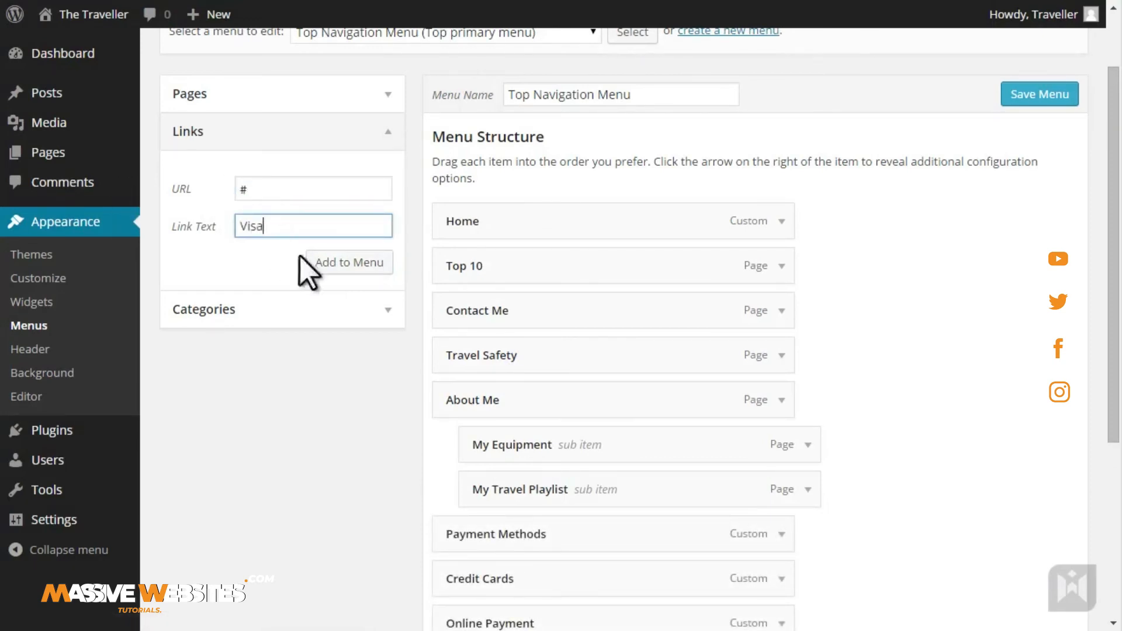
click(321, 265)
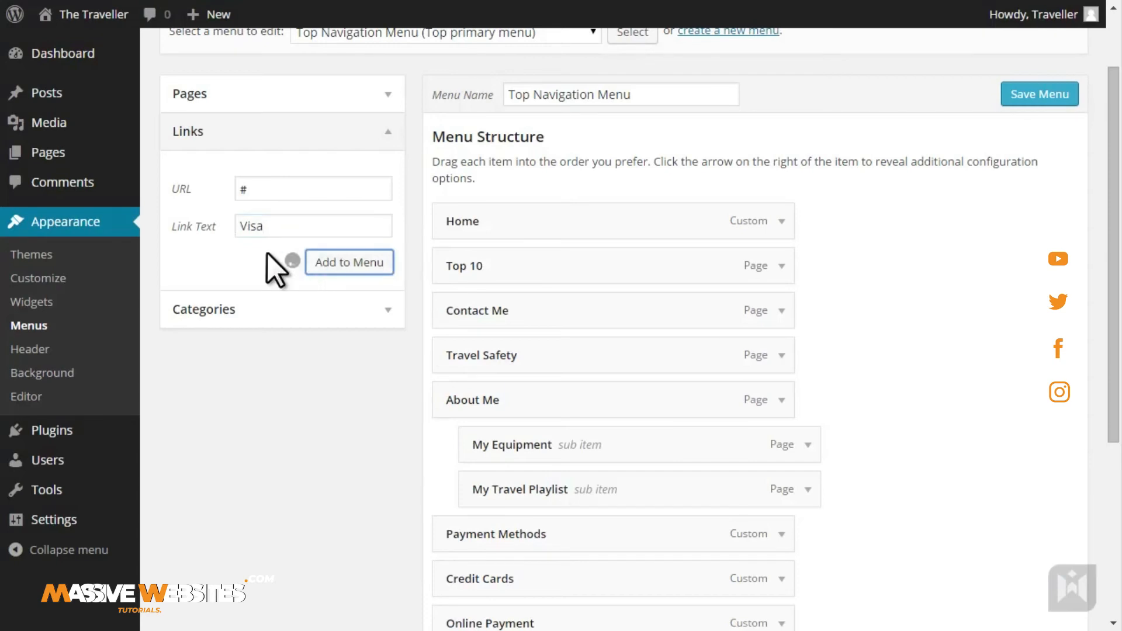
Add a custom link with URL "#" and link text "Mastercard" to the menu.
click(306, 189)
text(#)
key(Tab)
text(Mas)
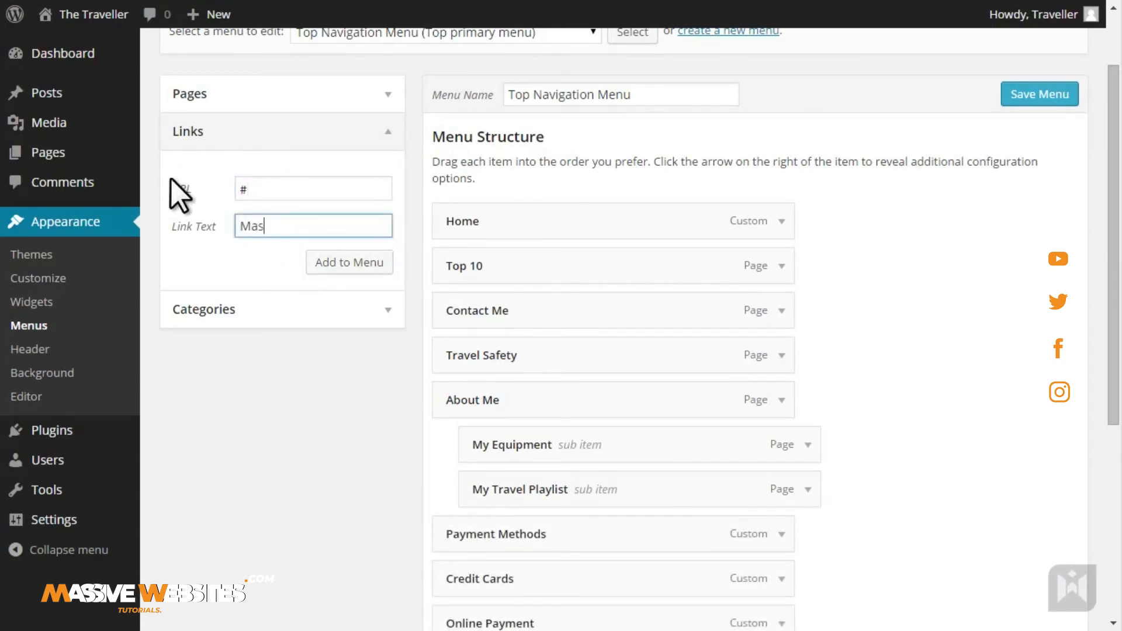
text(tercard)
click(331, 264)
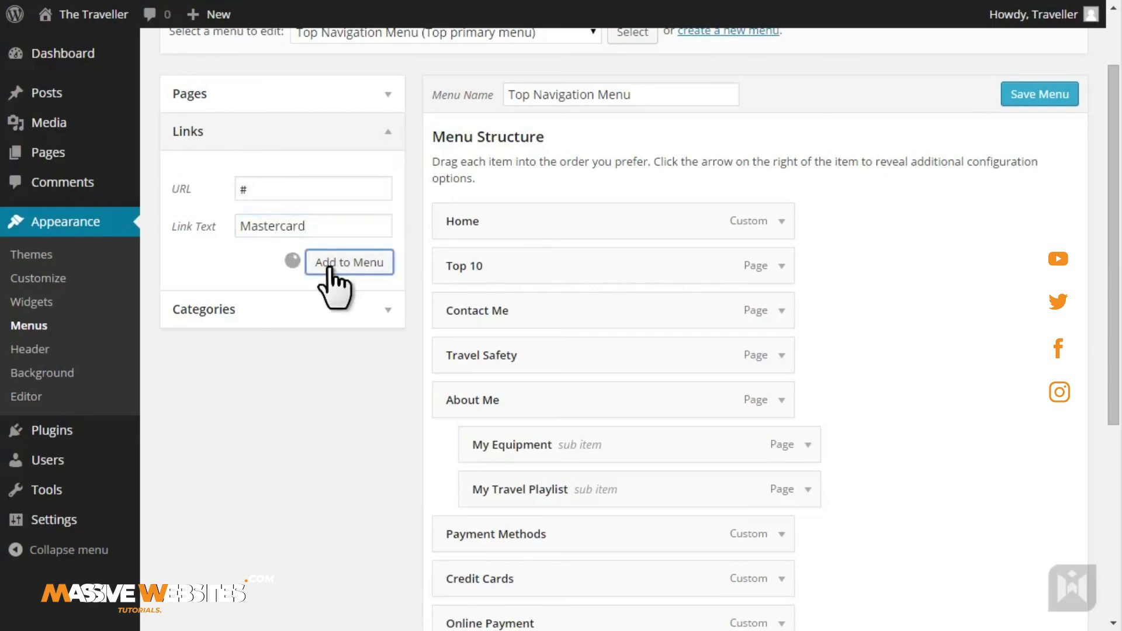
Add a custom link with URL "#" and link text "Paypal" to the menu.
drag(294, 189, 170, 191)
text(#)
click(295, 228)
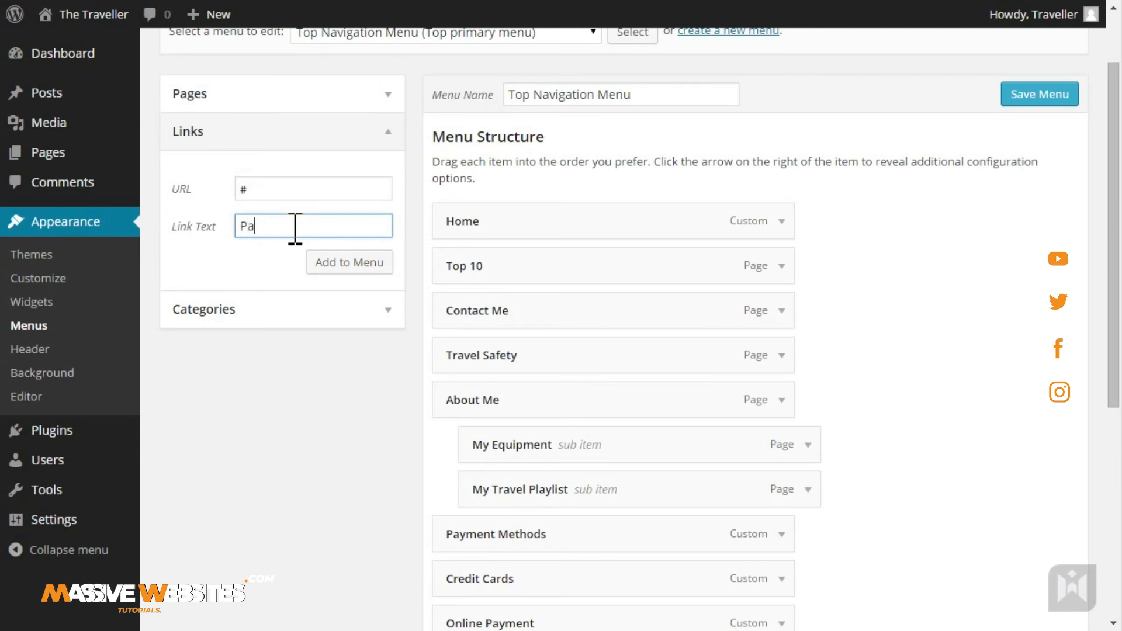
click(330, 266)
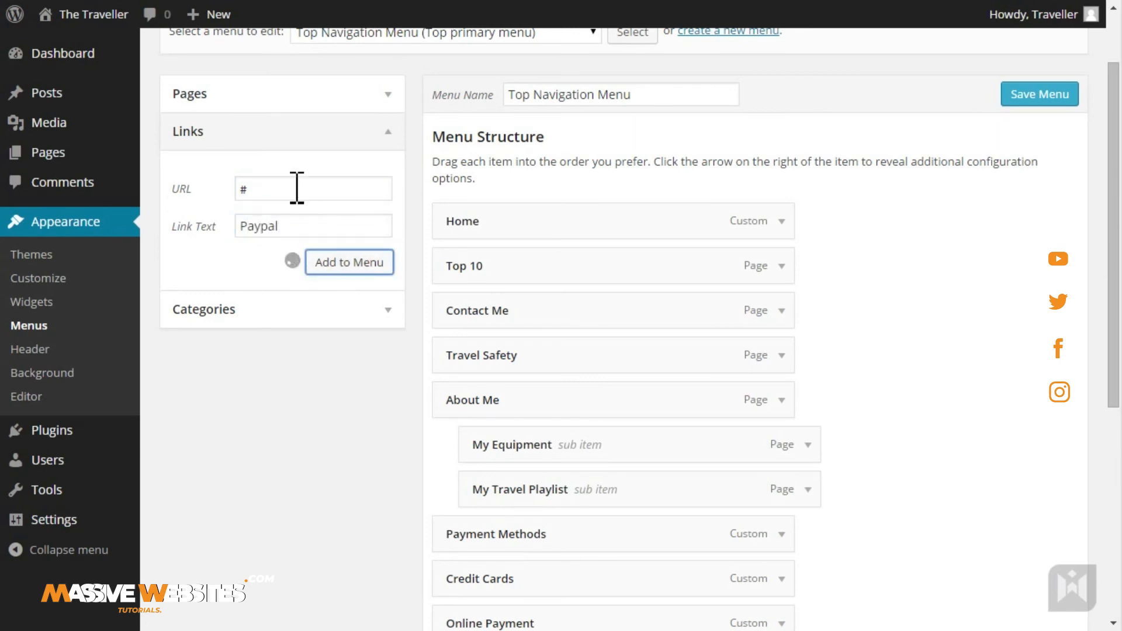
Add a custom link with URL "#" and link text "Authorize.Net" to the menu.
drag(301, 187, 211, 188)
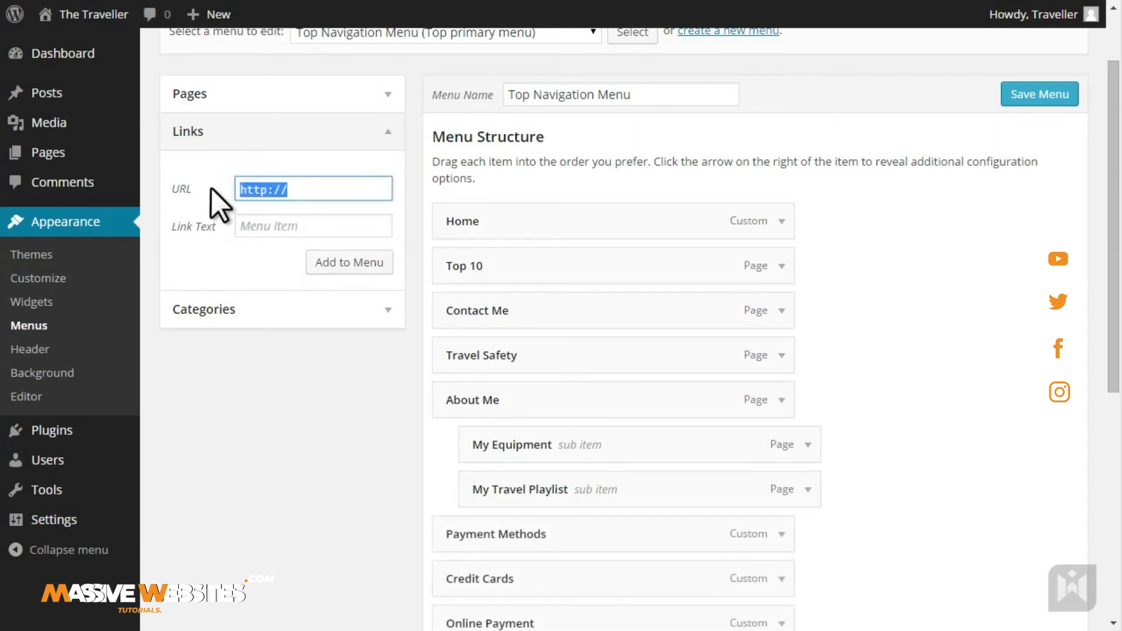
text(#)
key(Tab)
text(Authorize.Net)
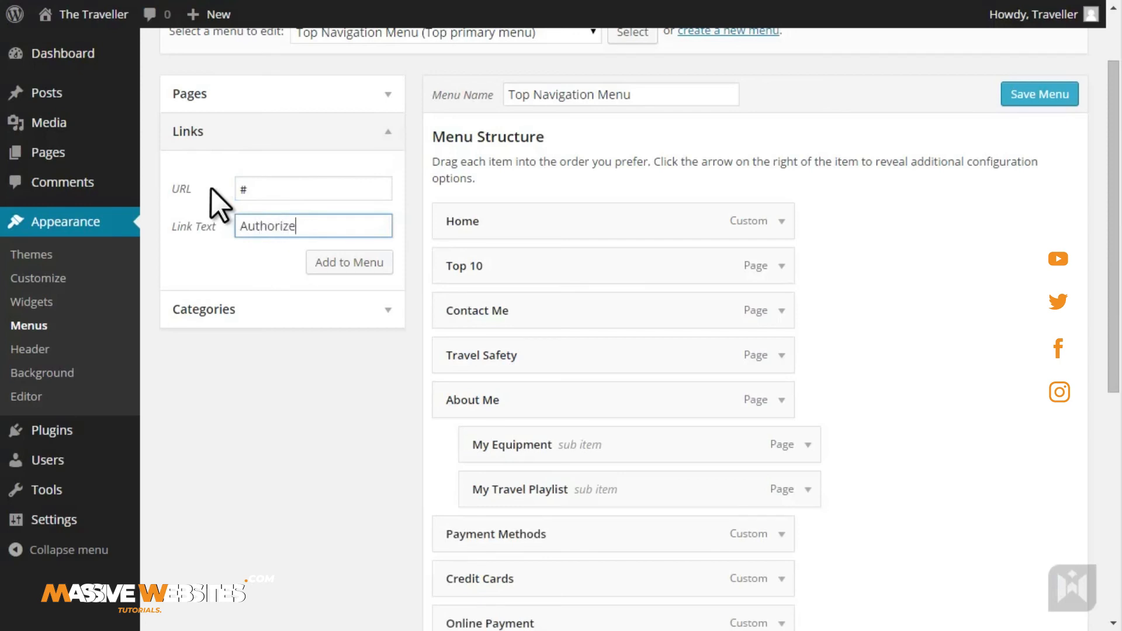
click(325, 263)
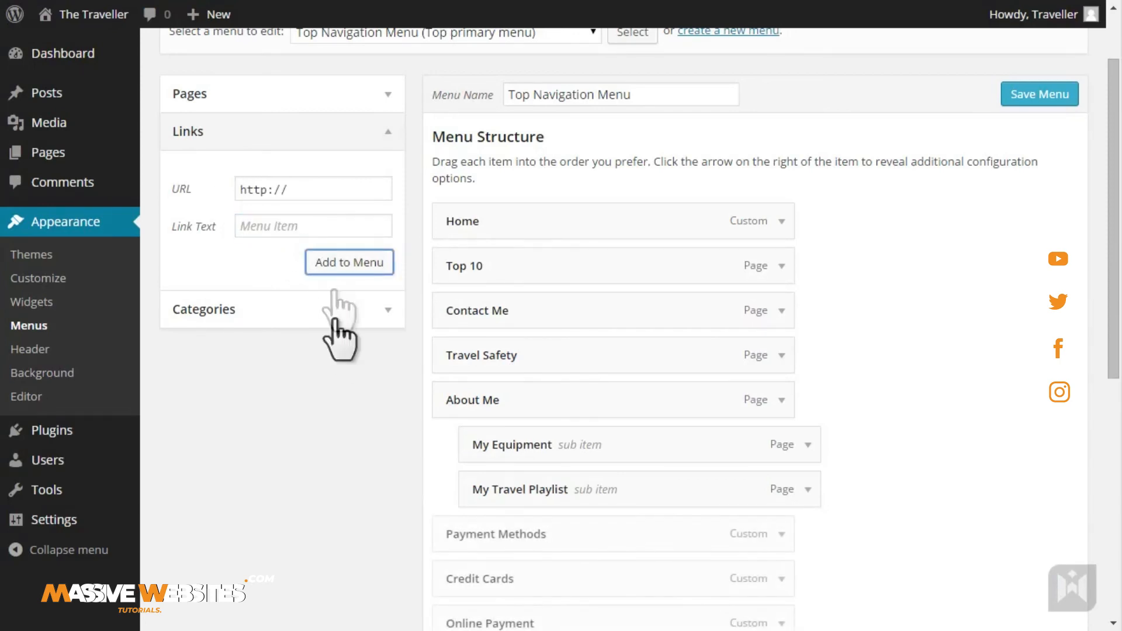
Nest Credit Cards and Online Payment under Payment Methods, with Visa and Mastercard under Credit Cards, and Paypal and Authorize.Net under Online Payment.
scroll(369, 392, down, 5)
drag(501, 403, 529, 357)
drag(517, 449, 543, 418)
drag(530, 489, 570, 494)
mouse_move(560, 543)
mouse_down()
mouse_move(528, 566)
mouse_move(570, 554)
mouse_move(545, 562)
mouse_move(559, 564)
mouse_up()
drag(505, 333, 542, 331)
drag(528, 443, 570, 467)
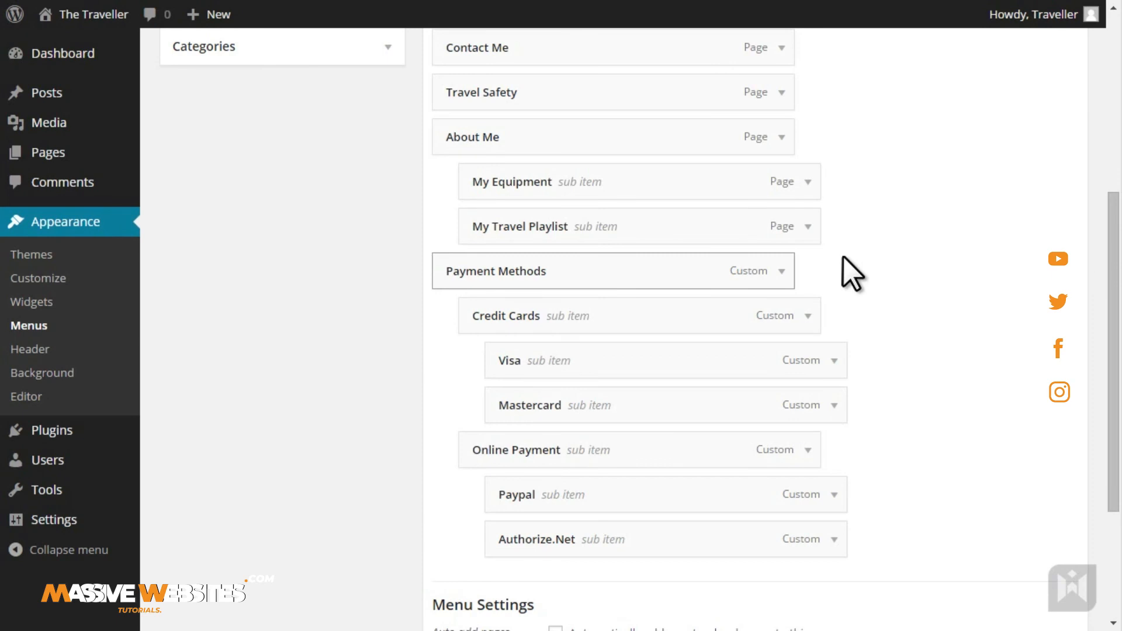
Move Payment Methods with all its sub items directly below Top 10 and save the menu.
scroll(844, 257, up, 3)
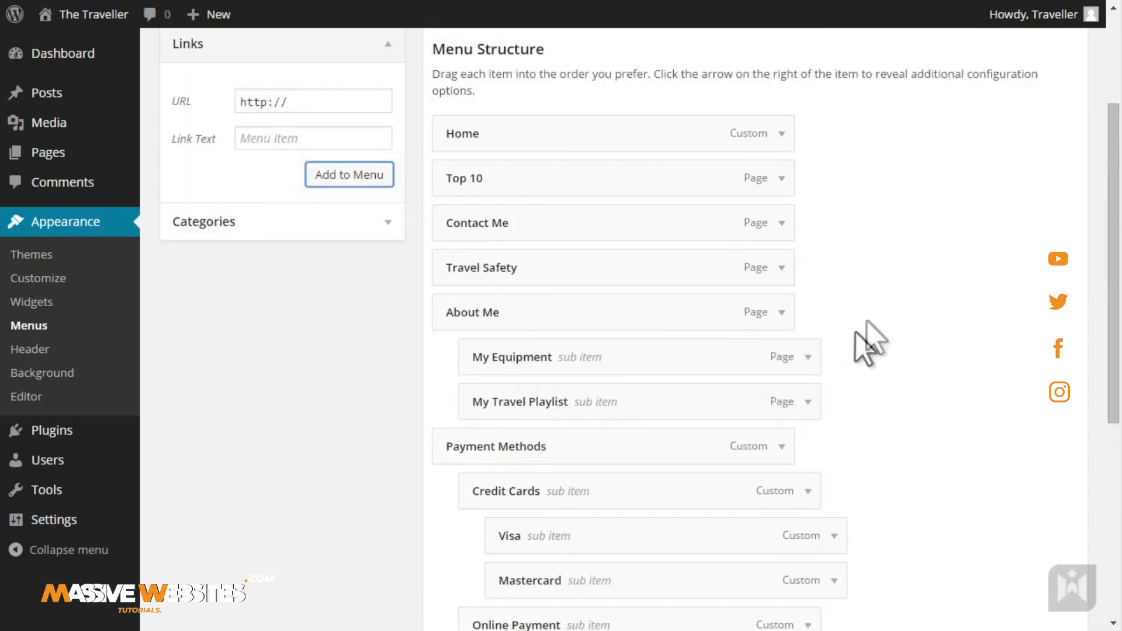
drag(566, 443, 556, 248)
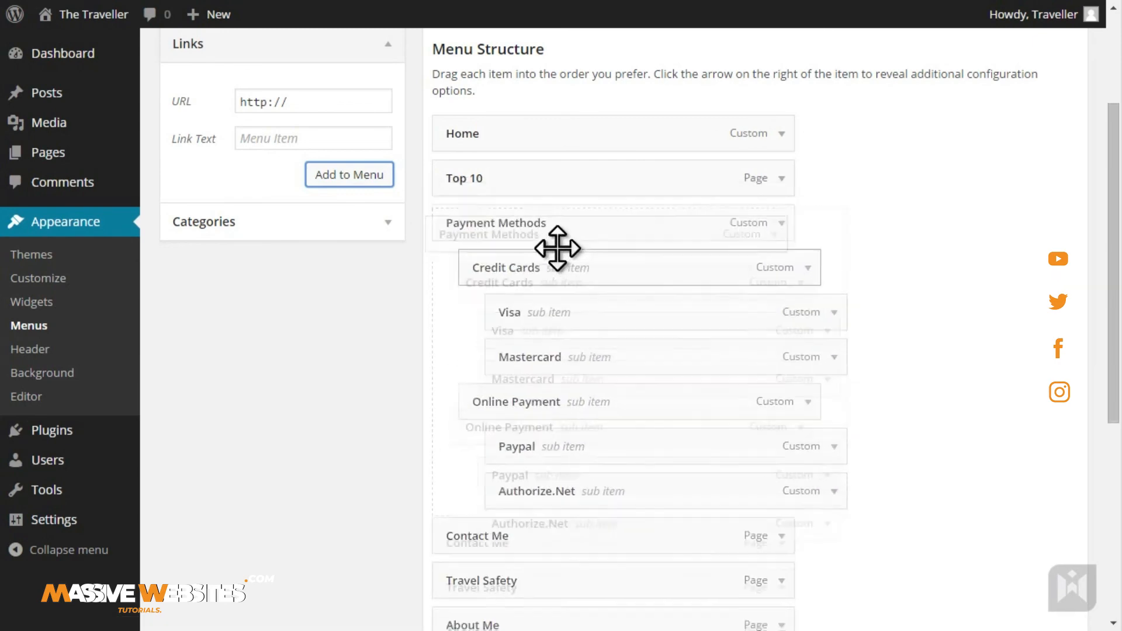
scroll(947, 286, up, 3)
click(1020, 184)
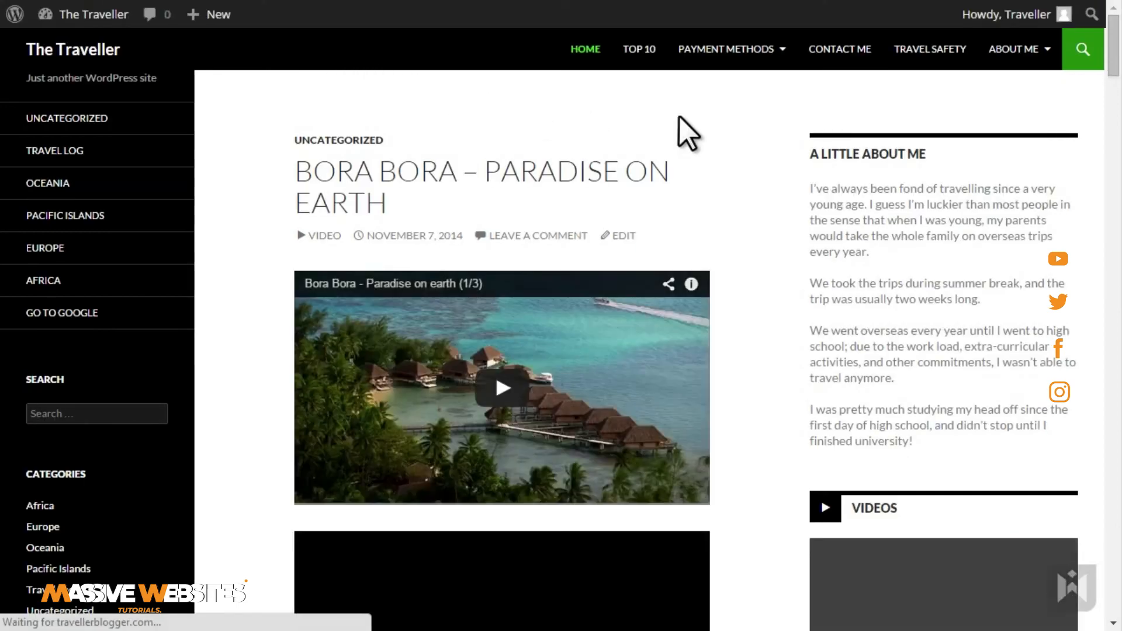
Examine the Payment Methods dropdown on the live site, including its Credit Cards and Online Payment submenus.
mouse_move(716, 67)
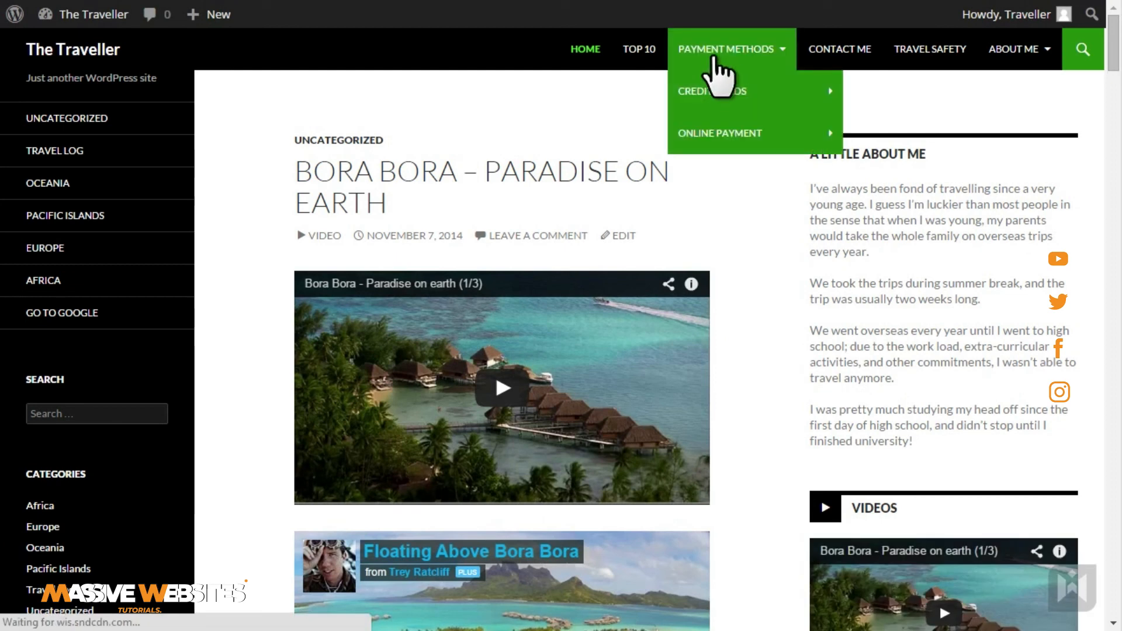
mouse_move(767, 88)
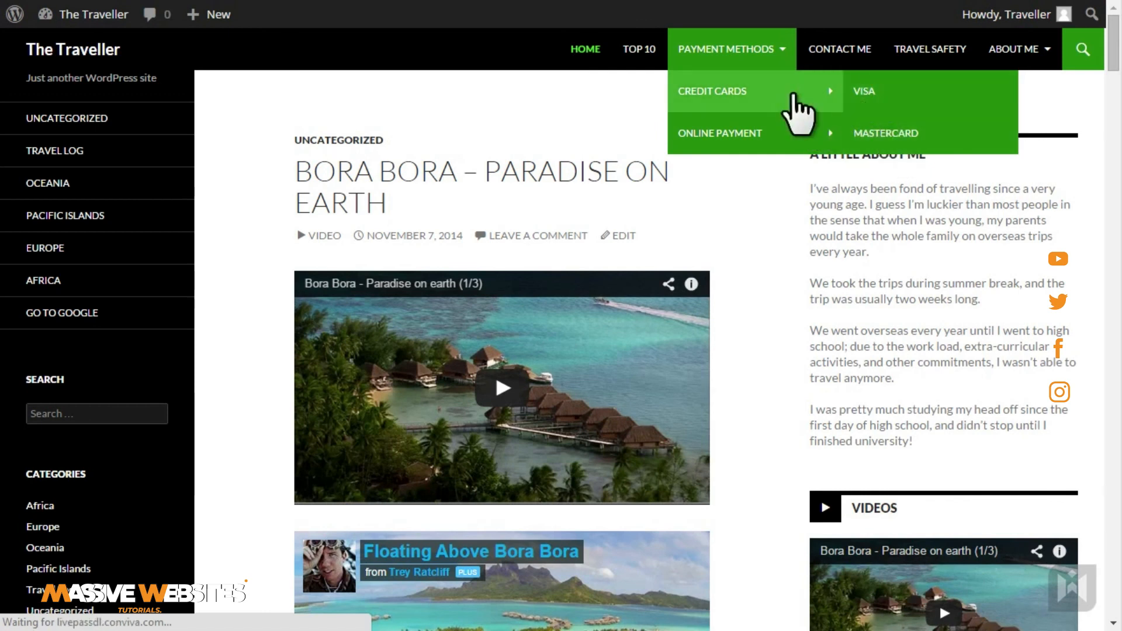
mouse_move(797, 139)
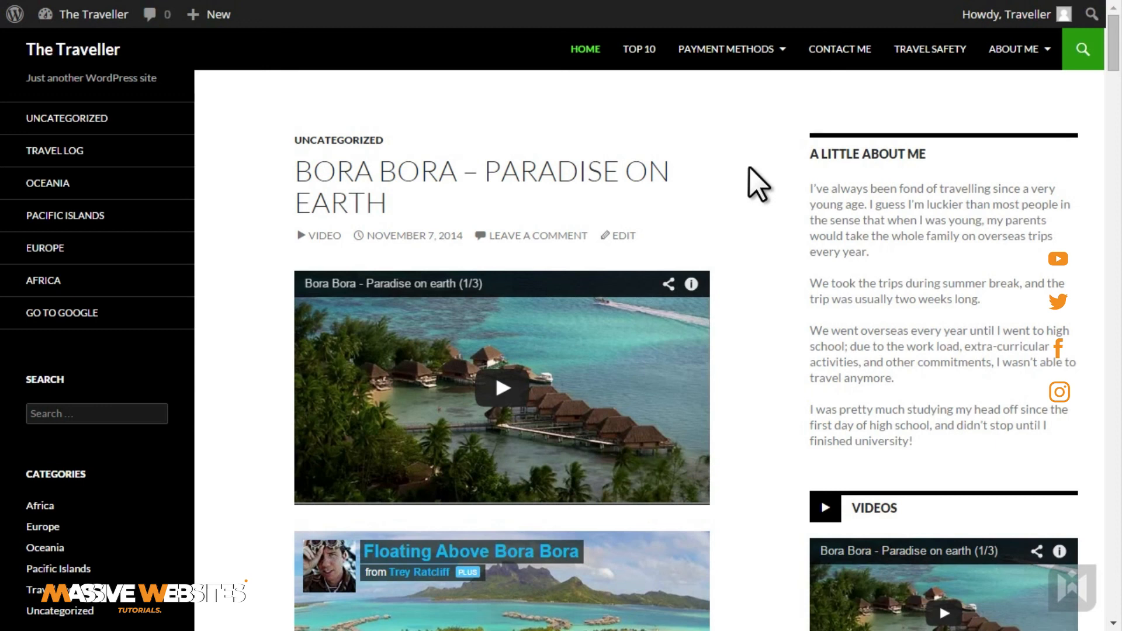
mouse_move(738, 98)
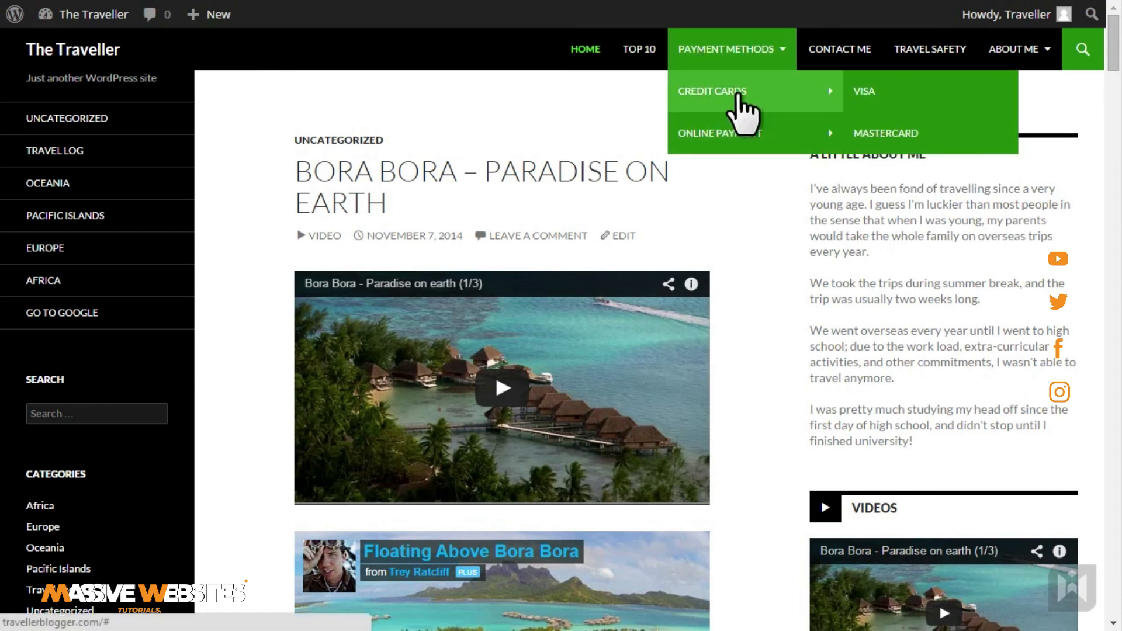
mouse_move(754, 138)
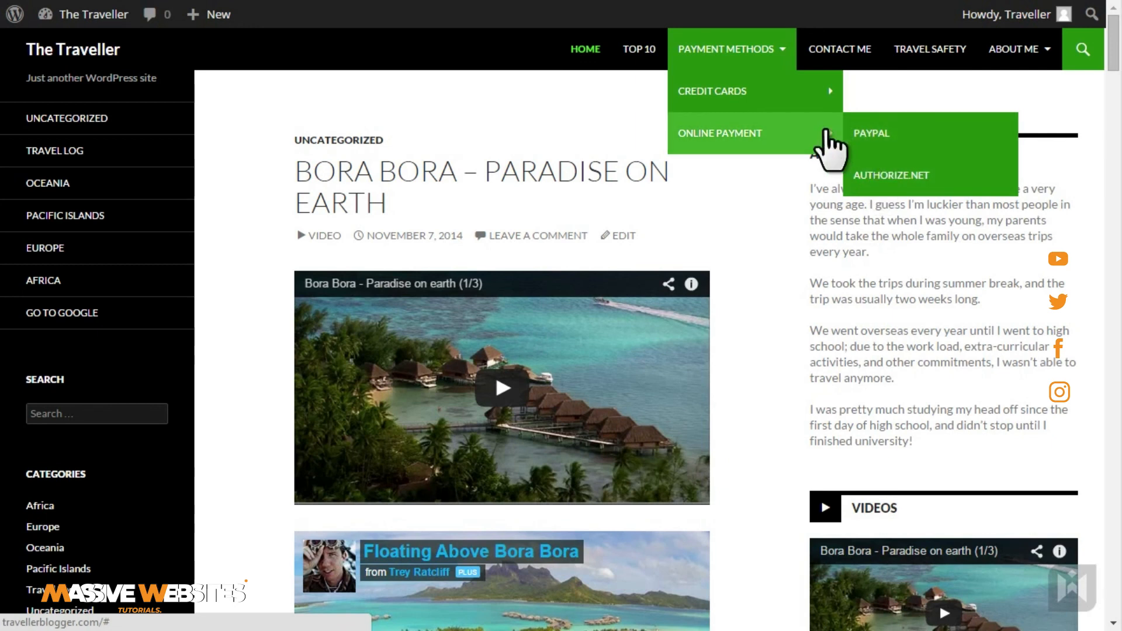
mouse_move(803, 93)
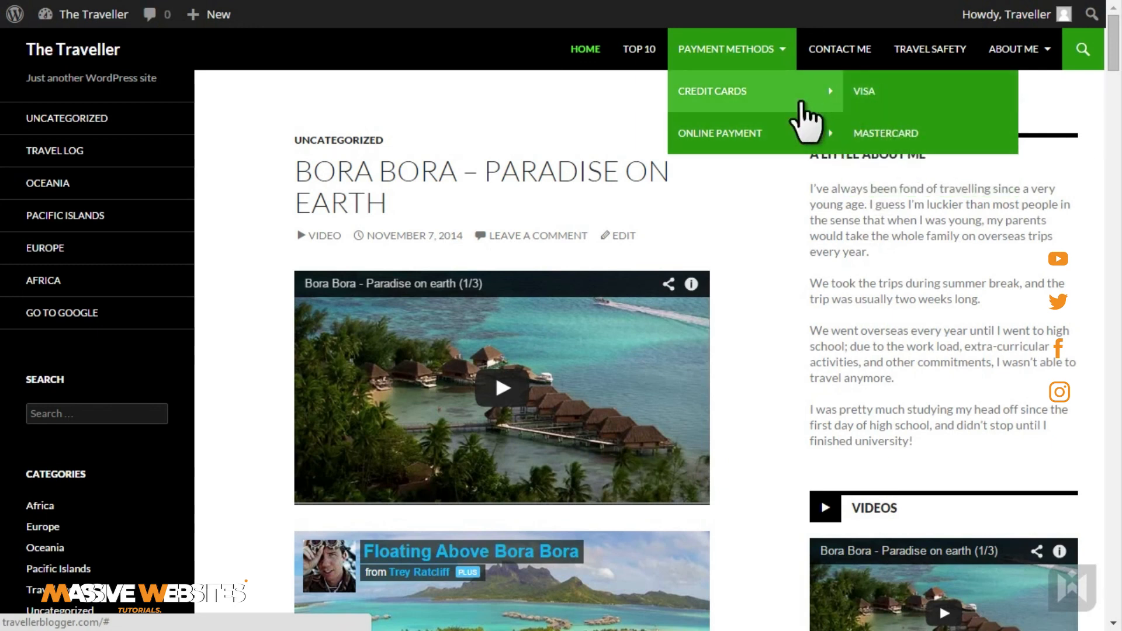